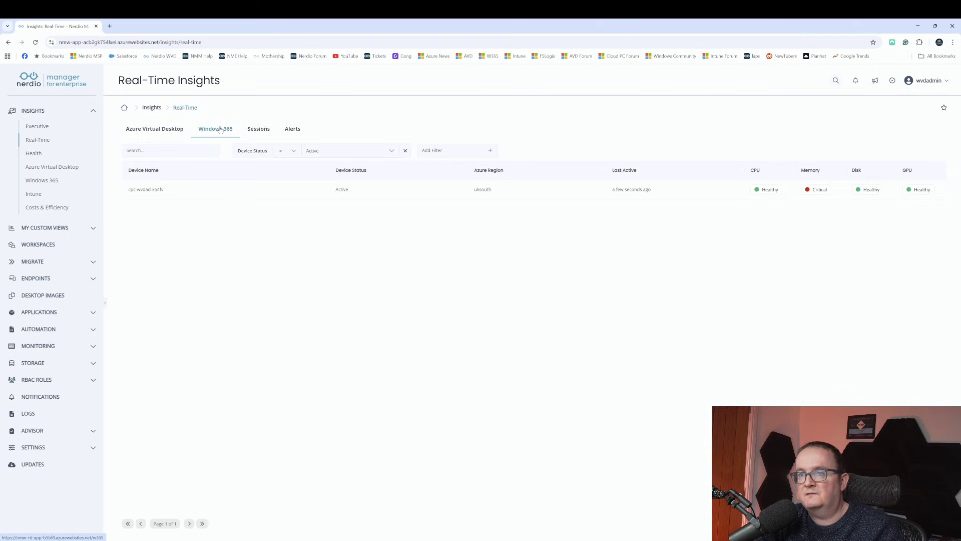
# Step: Open the critical device's host health from the Windows 365 real-time list and examine its CPU and memory graphs
pyautogui.click(153, 131)
pyautogui.click(215, 128)
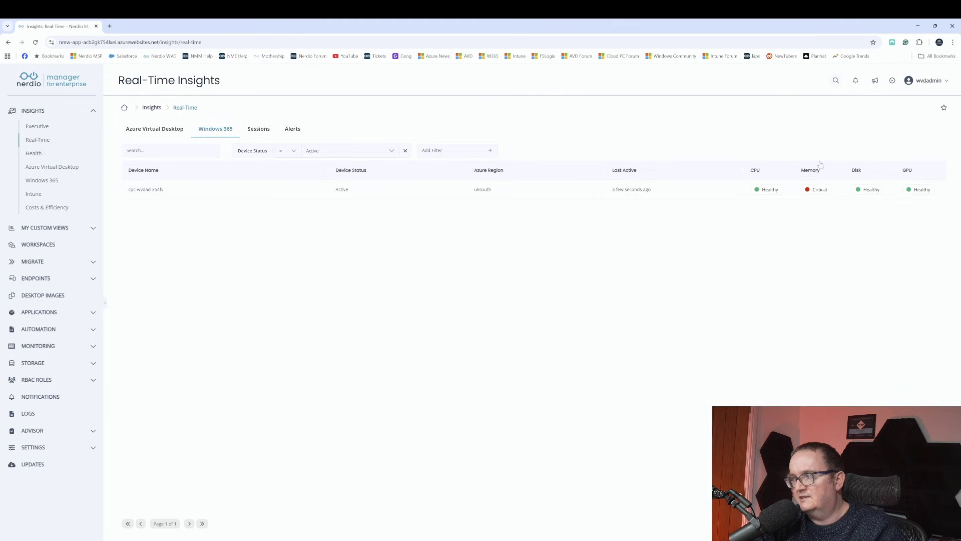
pyautogui.click(817, 191)
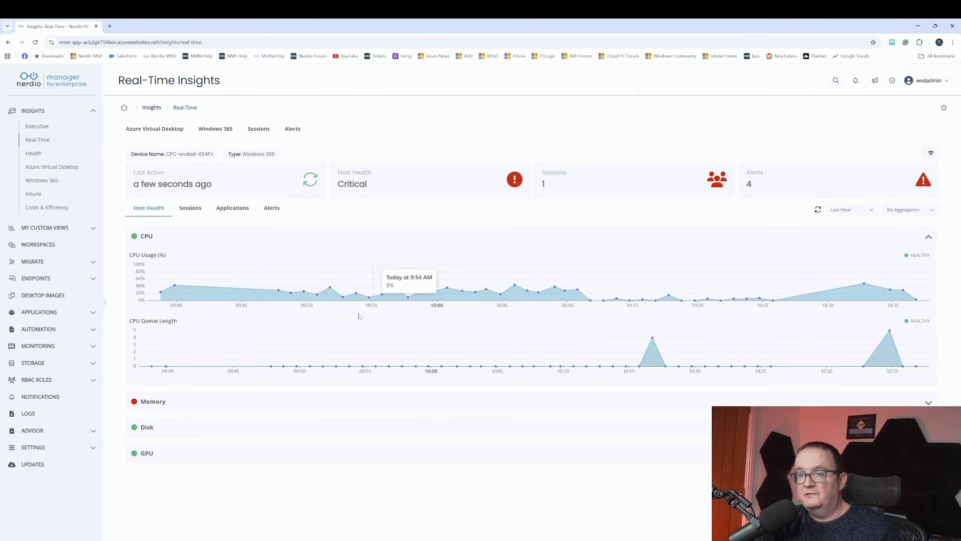
pyautogui.click(386, 401)
pyautogui.scroll(-2, 407, 369)
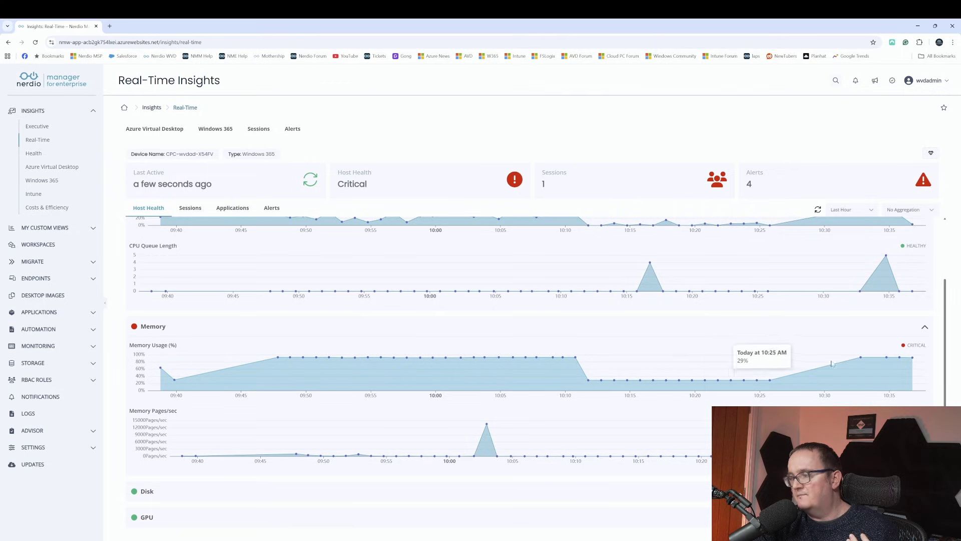
pyautogui.scroll(-1, 815, 365)
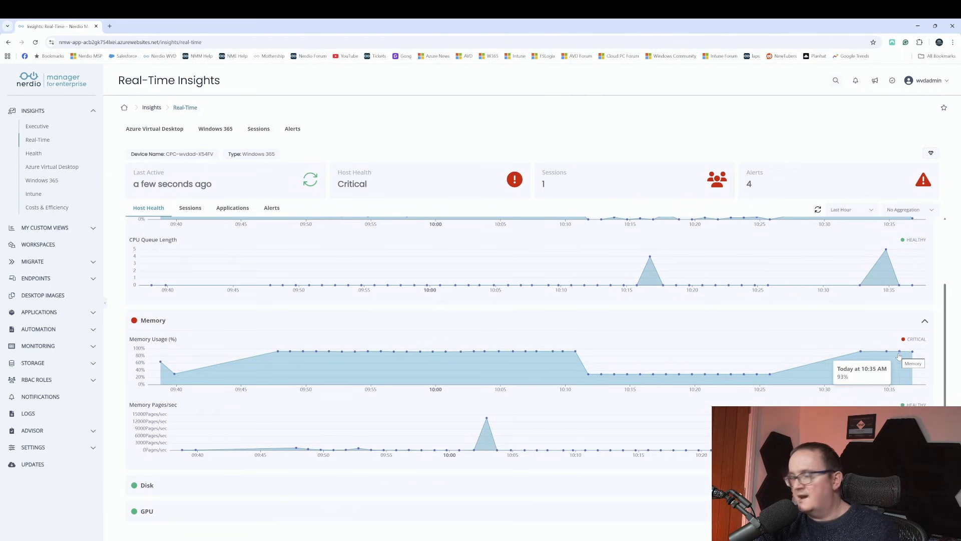
# Step: Switch to the Autopilot_Test remote desktop to check the load script and Task Manager, and return to Nerdio Manager
pyautogui.moveTo(679, 539)
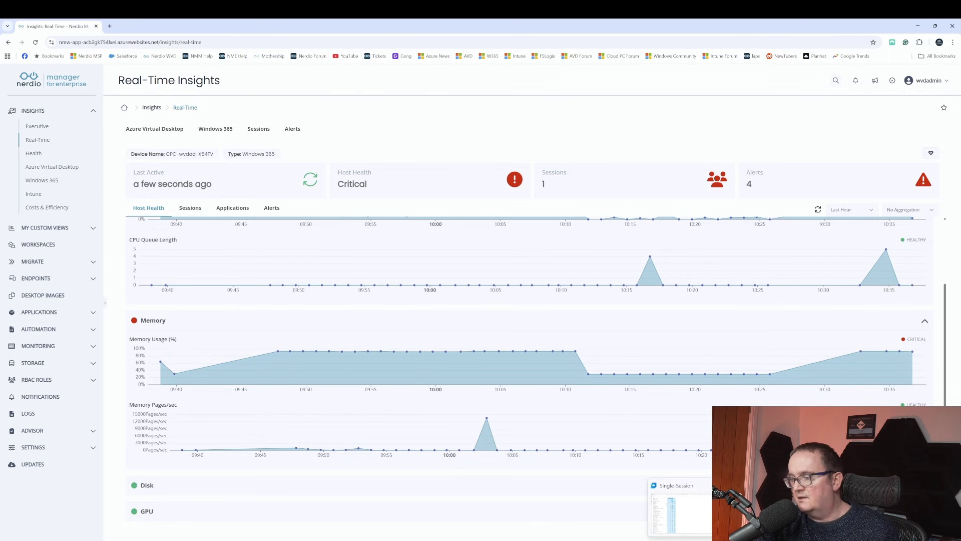
pyautogui.click(655, 510)
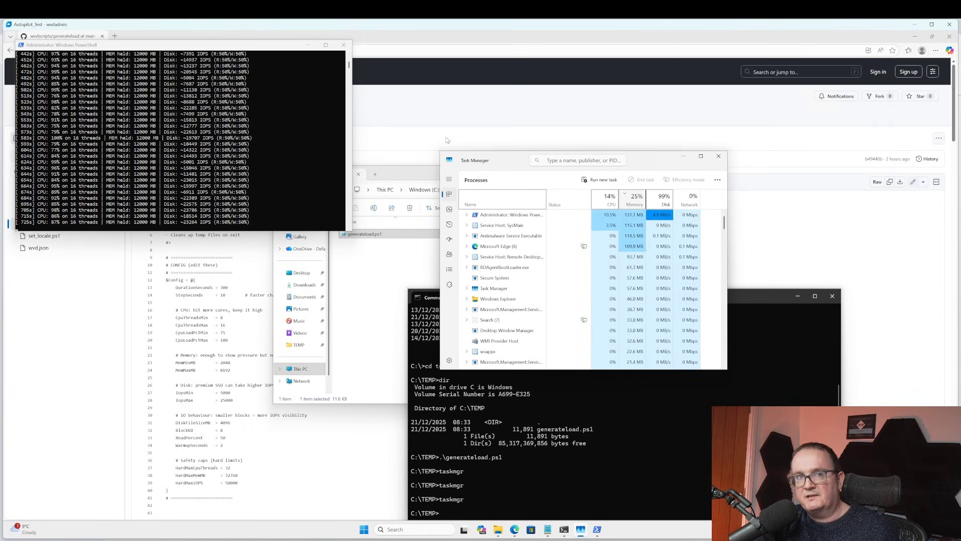
pyautogui.click(915, 36)
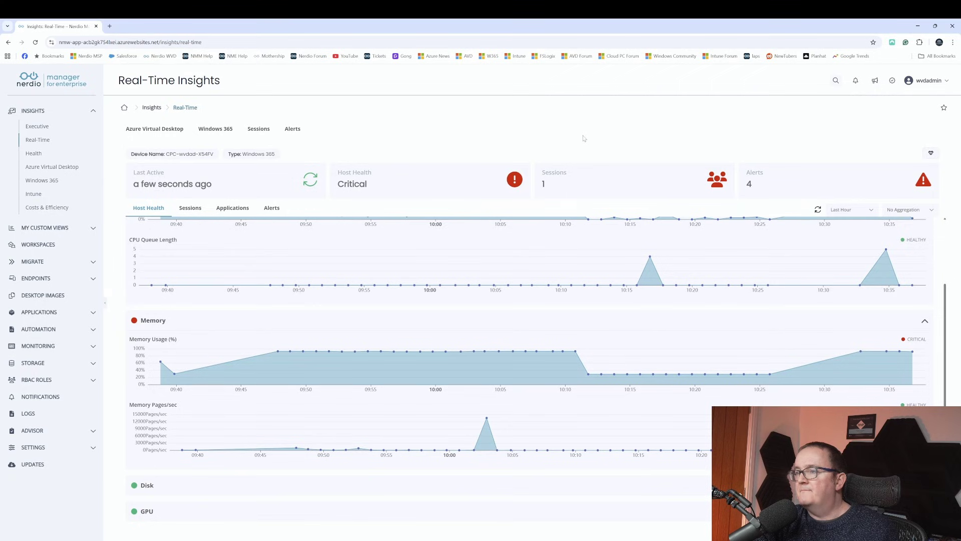
# Step: Examine the device's application heat maps for average CPU and memory usage over the last hour
pyautogui.click(228, 210)
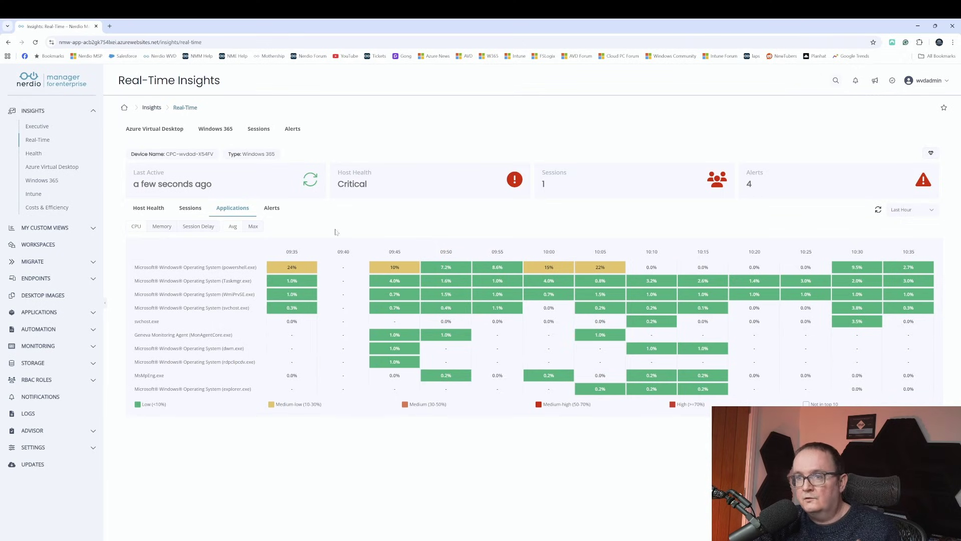
pyautogui.click(169, 228)
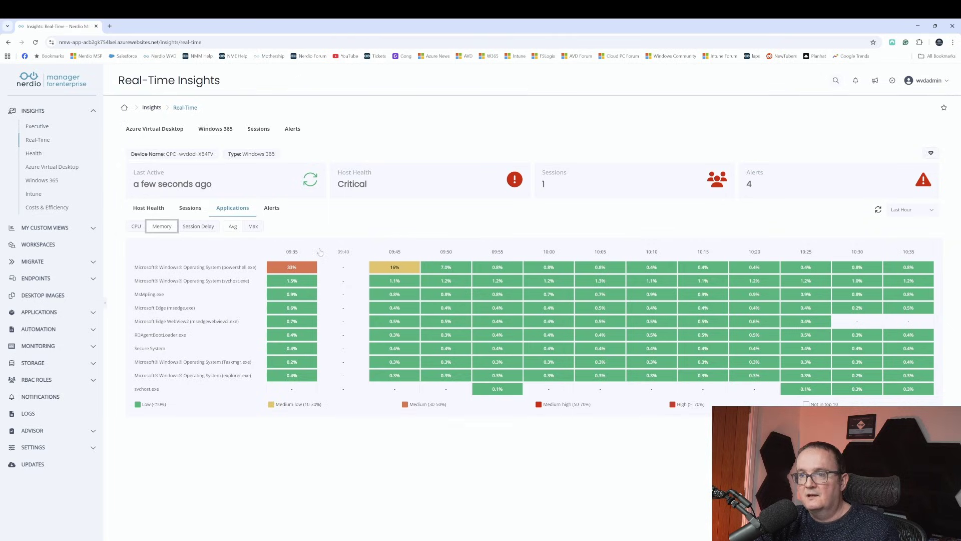
# Step: Reload Real-Time Insights, reopen the Windows 365 device, and review its refreshed CPU and memory graphs
pyautogui.click(186, 42)
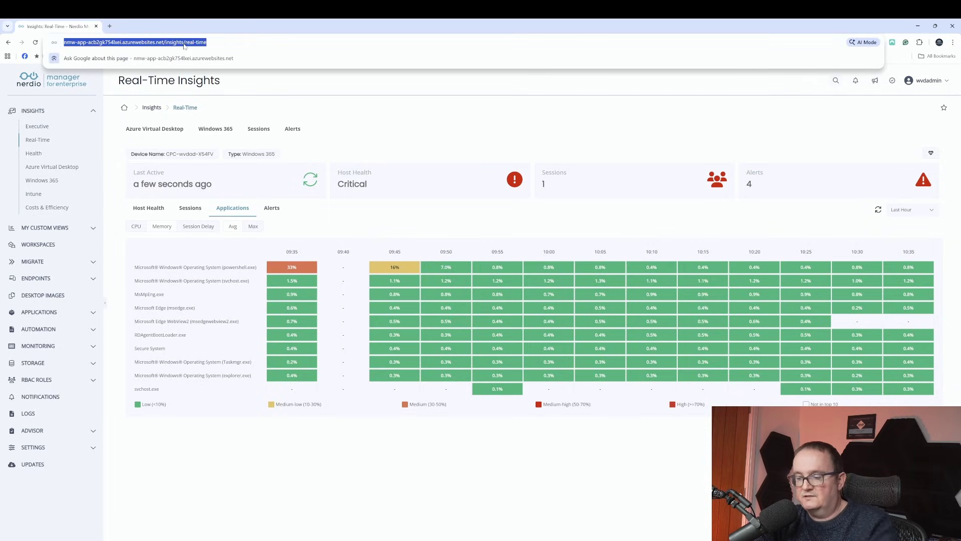
pyautogui.press('Return')
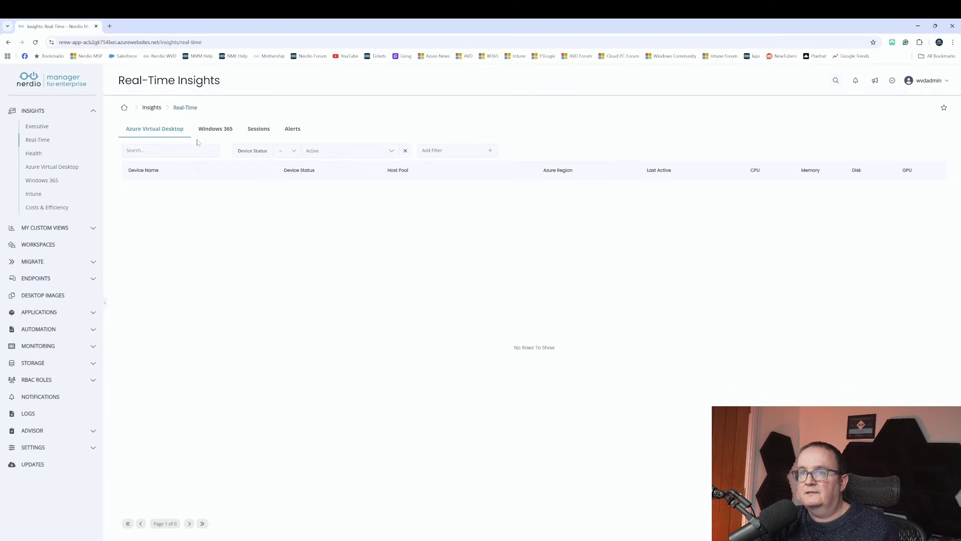
pyautogui.click(220, 132)
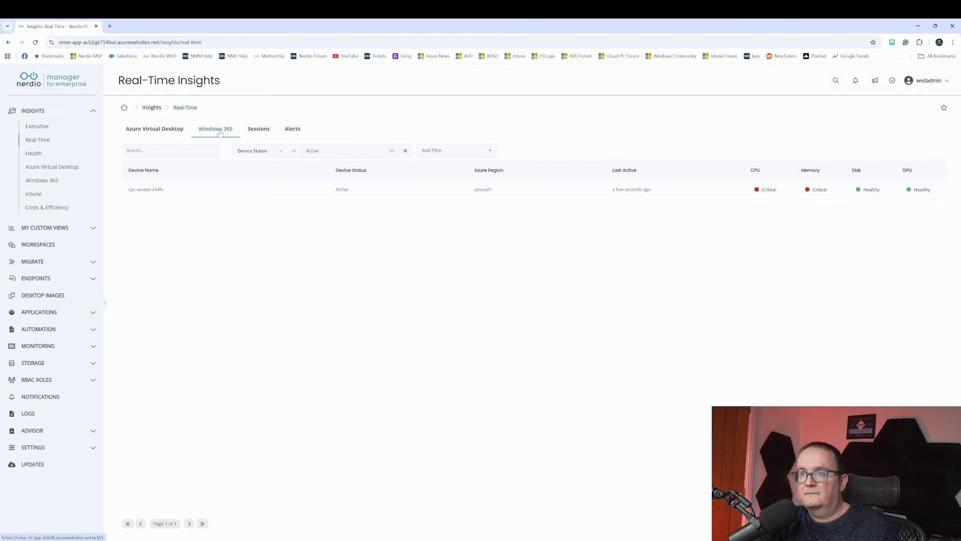
pyautogui.click(194, 194)
pyautogui.click(173, 407)
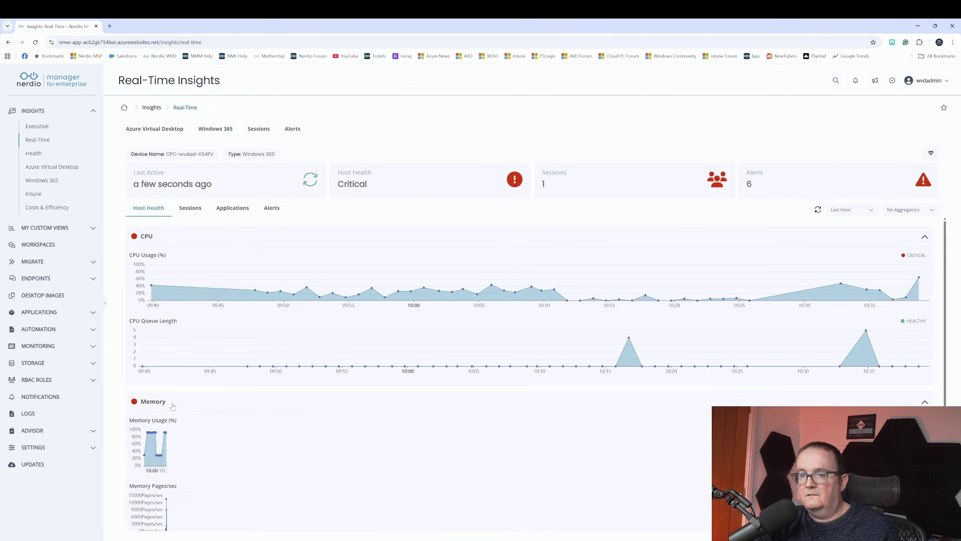
pyautogui.scroll(-2, 251, 320)
pyautogui.scroll(2, 247, 283)
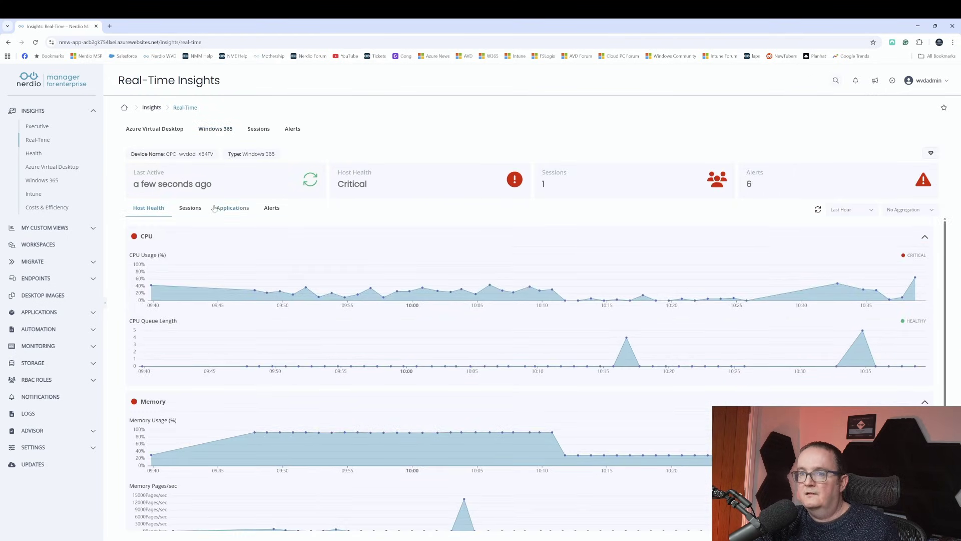
# Step: Open the device's active user session and expand its memory usage graph
pyautogui.click(189, 208)
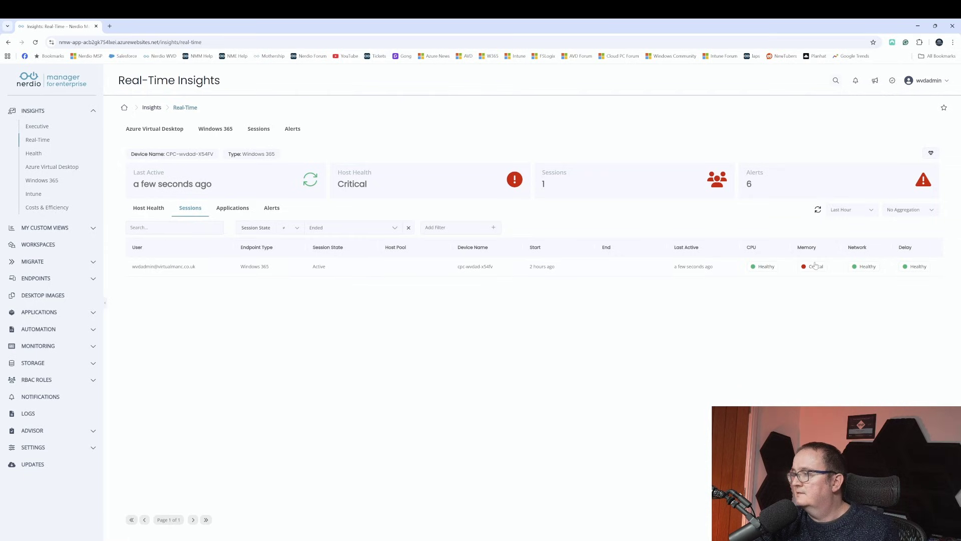
pyautogui.click(696, 271)
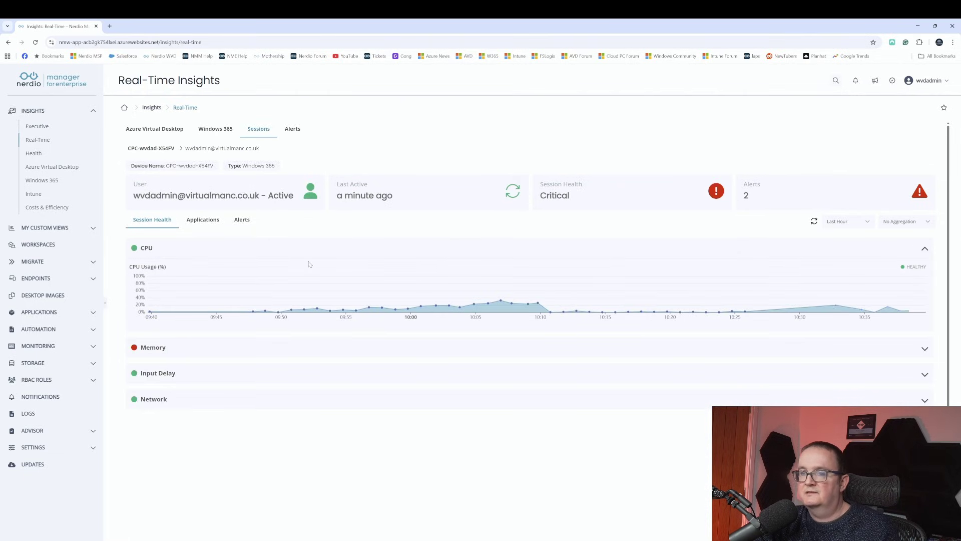
pyautogui.click(160, 351)
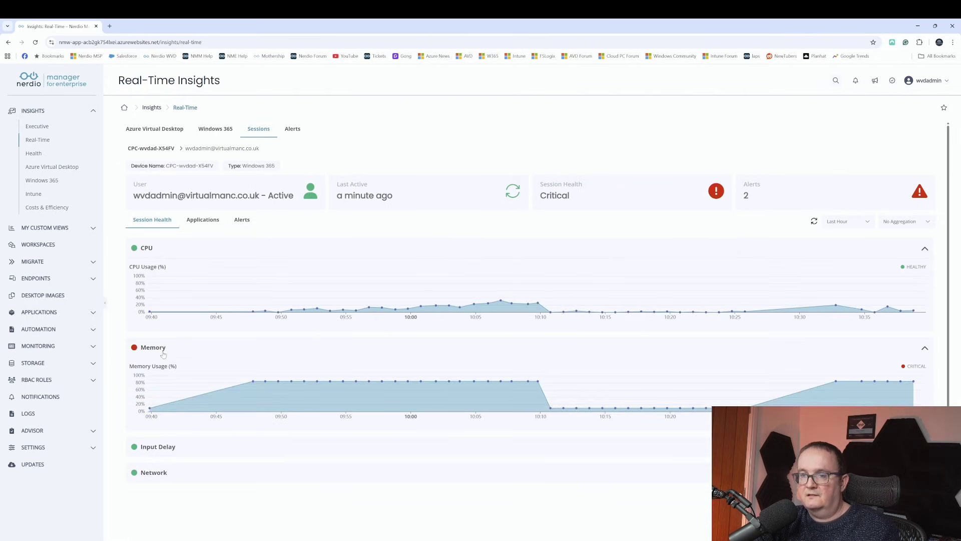
# Step: Examine the session's per-application CPU heat map, comparing powershell.exe usage across the time slots
pyautogui.click(203, 222)
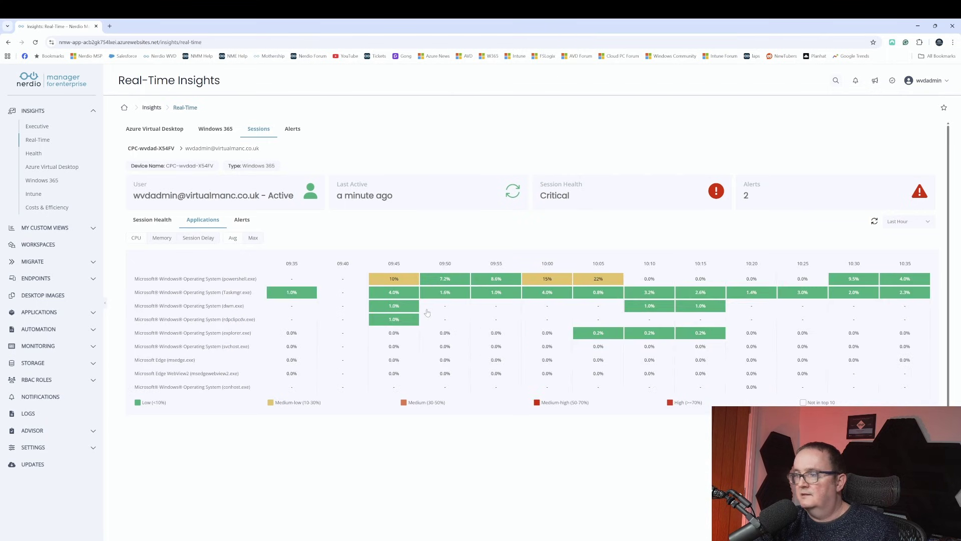
pyautogui.moveTo(582, 283)
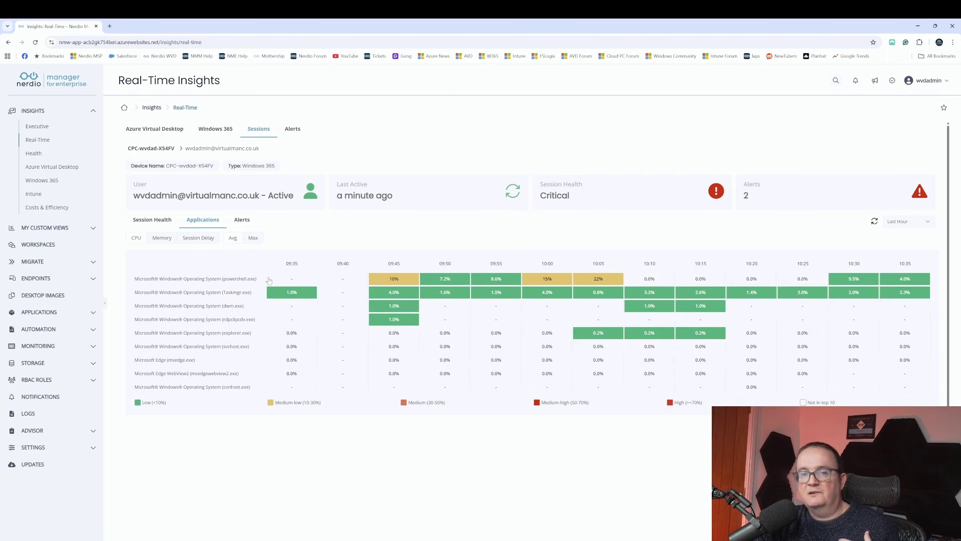
pyautogui.moveTo(269, 280)
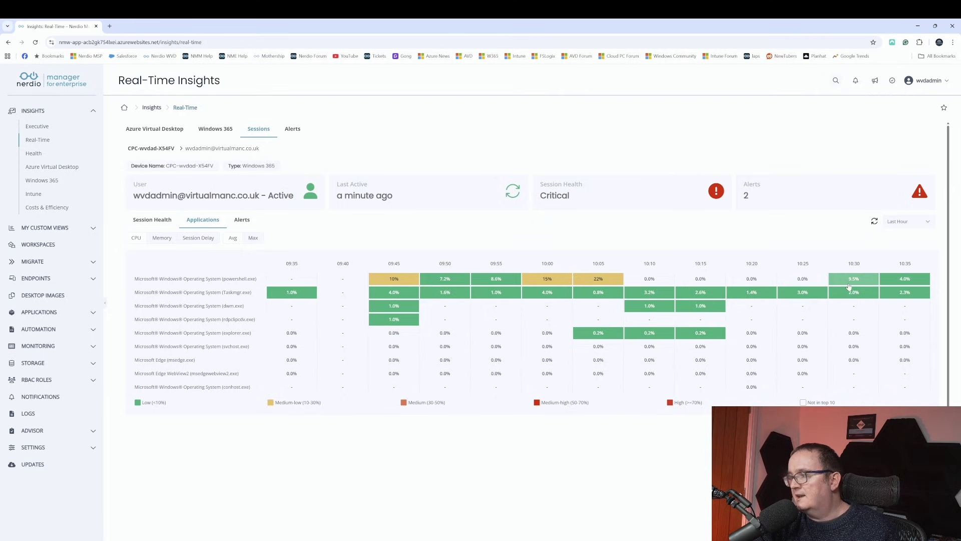
pyautogui.moveTo(848, 282)
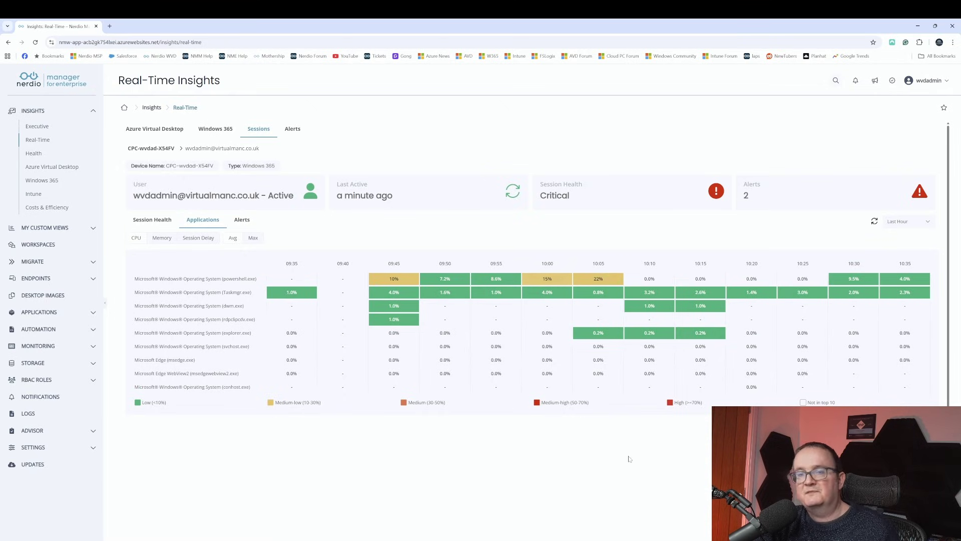
# Step: Check the running load script in the Autopilot_Test remote desktop, minimize its Edge window, and return to the session's application heat map
pyautogui.moveTo(680, 538)
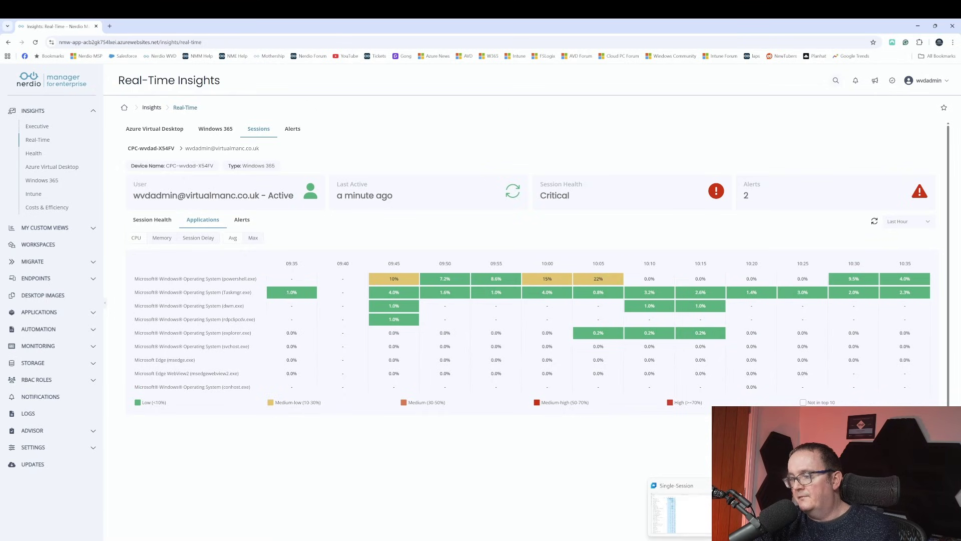
pyautogui.click(655, 511)
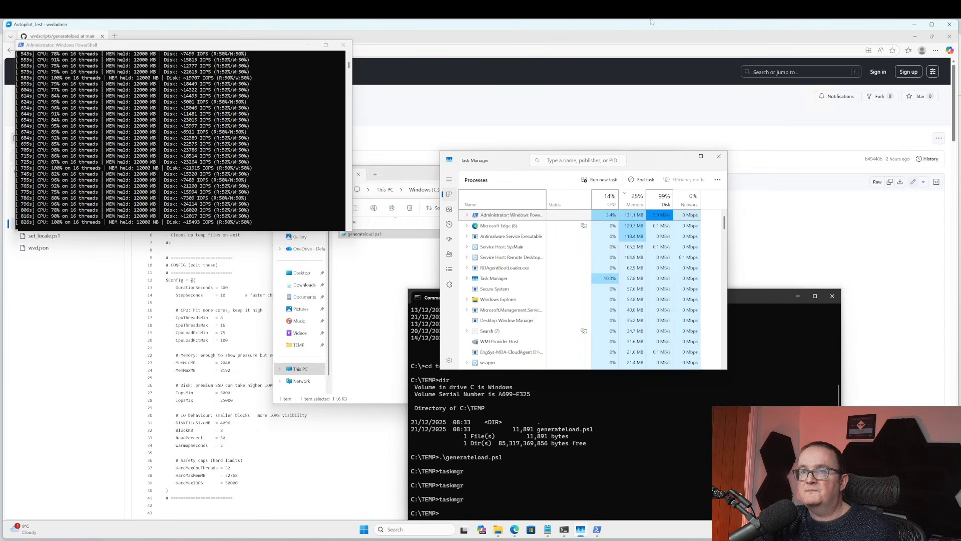
pyautogui.click(914, 33)
pyautogui.click(915, 36)
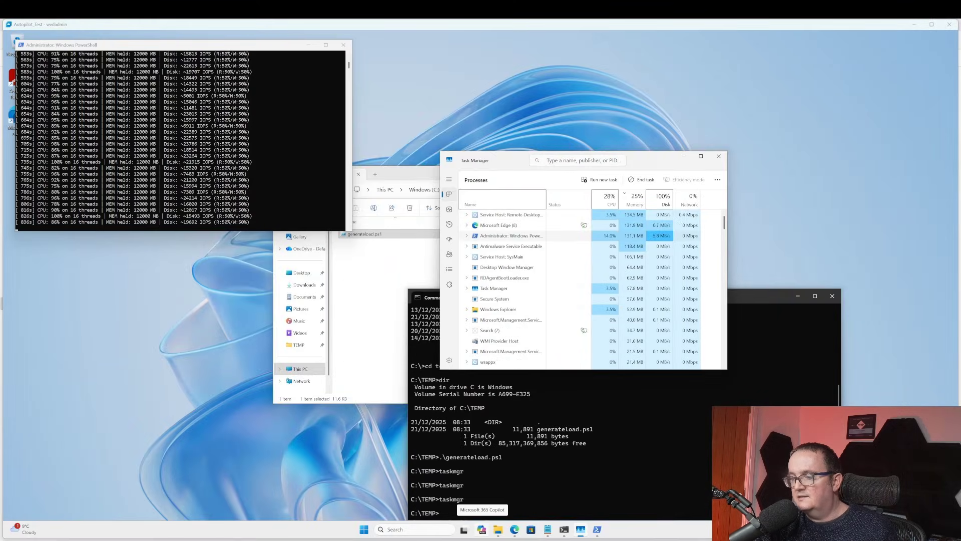
pyautogui.click(557, 518)
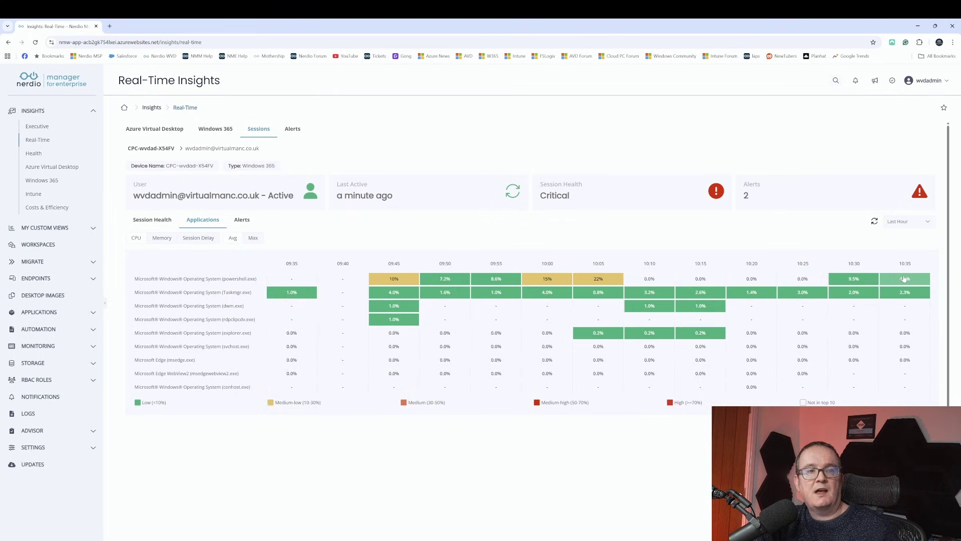
pyautogui.moveTo(904, 278)
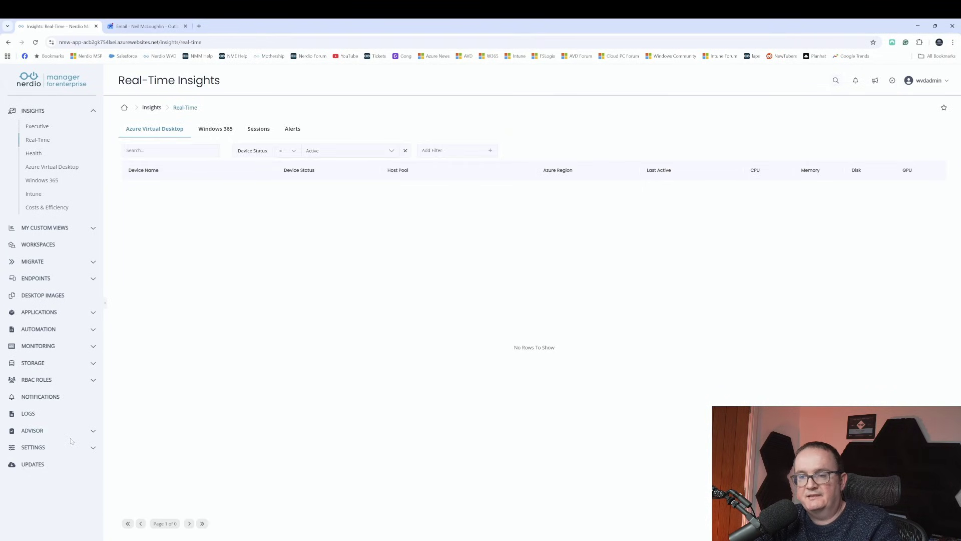
# Step: Open the Nerdio environment settings, expand Real-Time Insights, and view the status details of its components
pyautogui.click(33, 448)
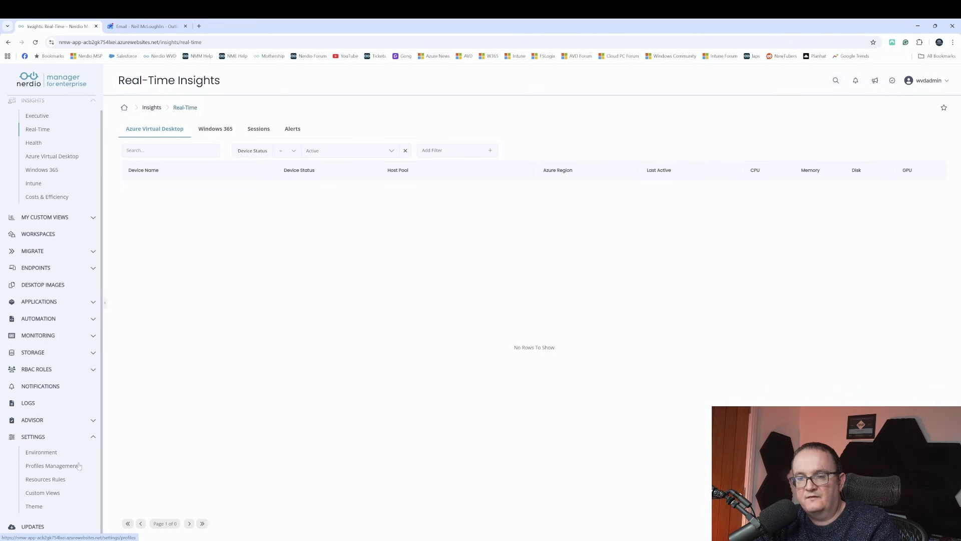
pyautogui.click(57, 453)
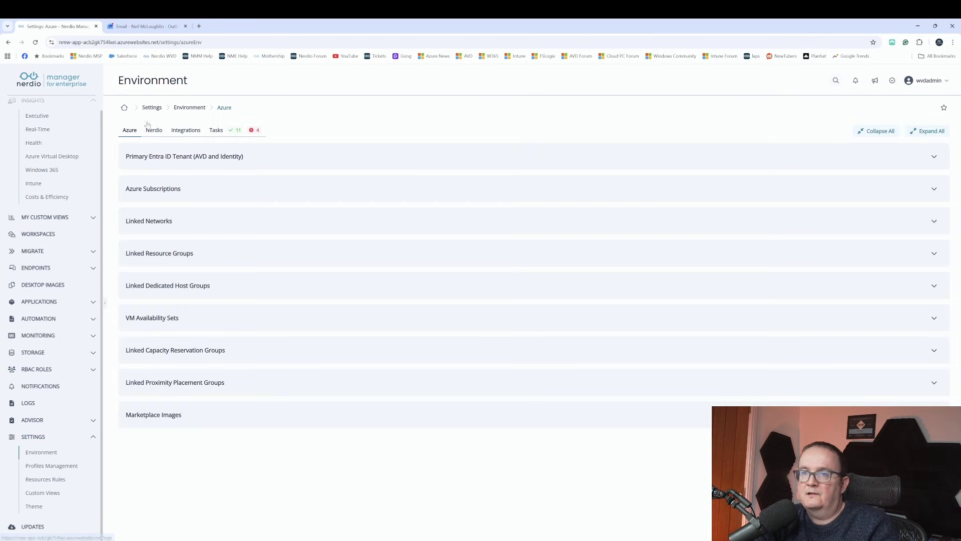
pyautogui.click(155, 131)
pyautogui.scroll(-4, 192, 264)
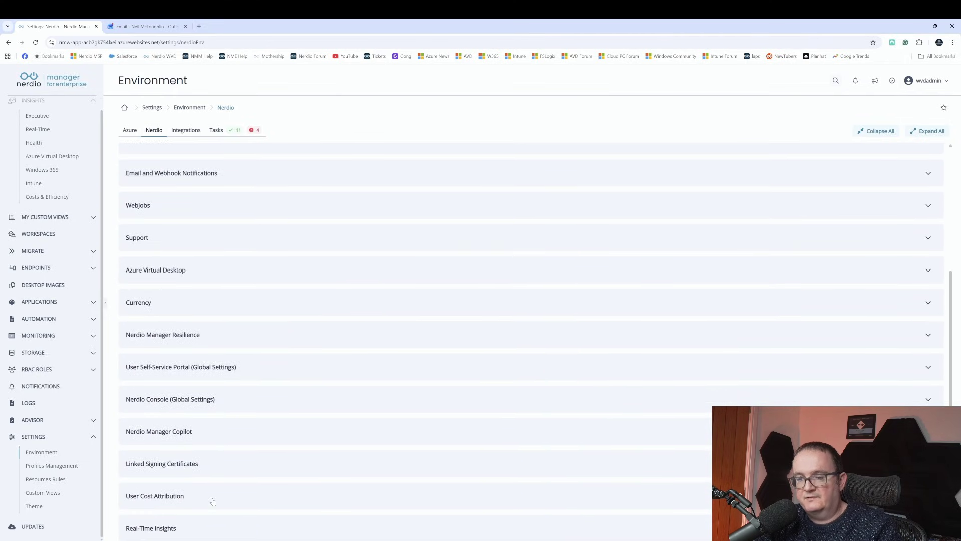
pyautogui.scroll(-1, 213, 502)
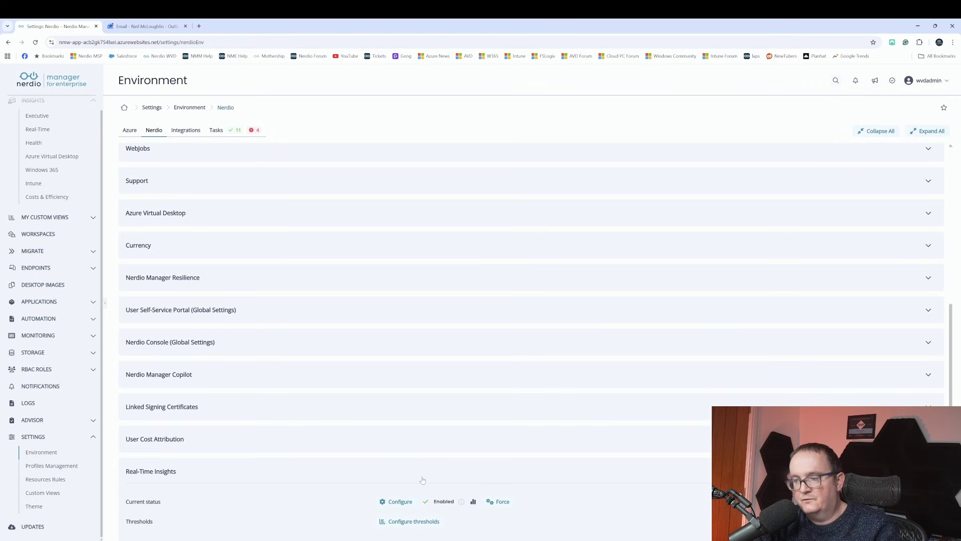
pyautogui.moveTo(461, 506)
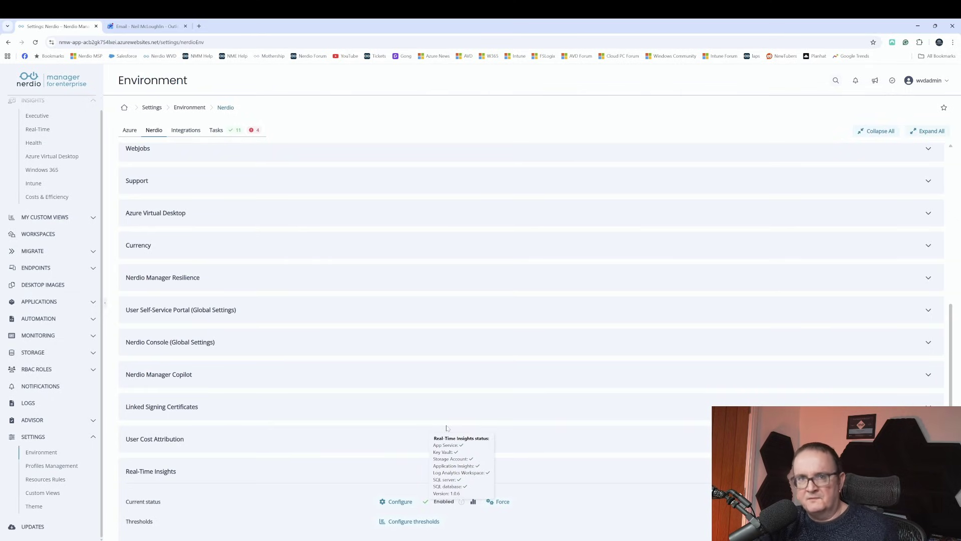
# Step: Try a poll interval of 5 minutes in the Real-Time Insights configuration, set it back to 1, and cancel the dialog
pyautogui.scroll(1, 305, 479)
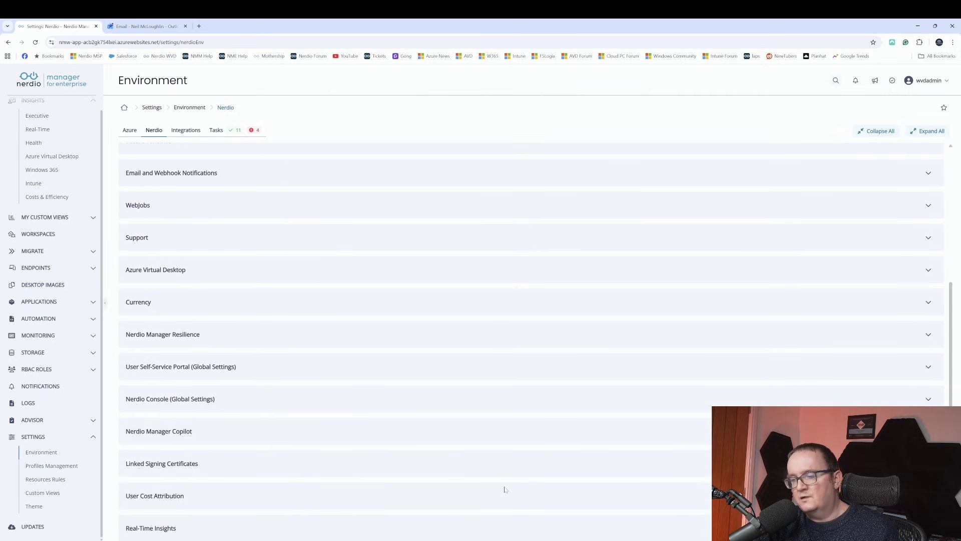
pyautogui.scroll(-1, 250, 518)
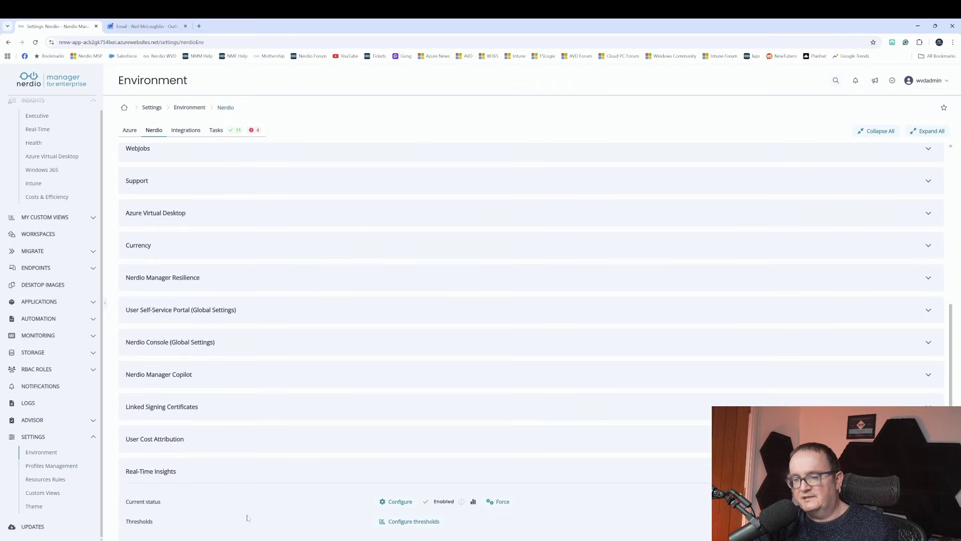
pyautogui.click(400, 502)
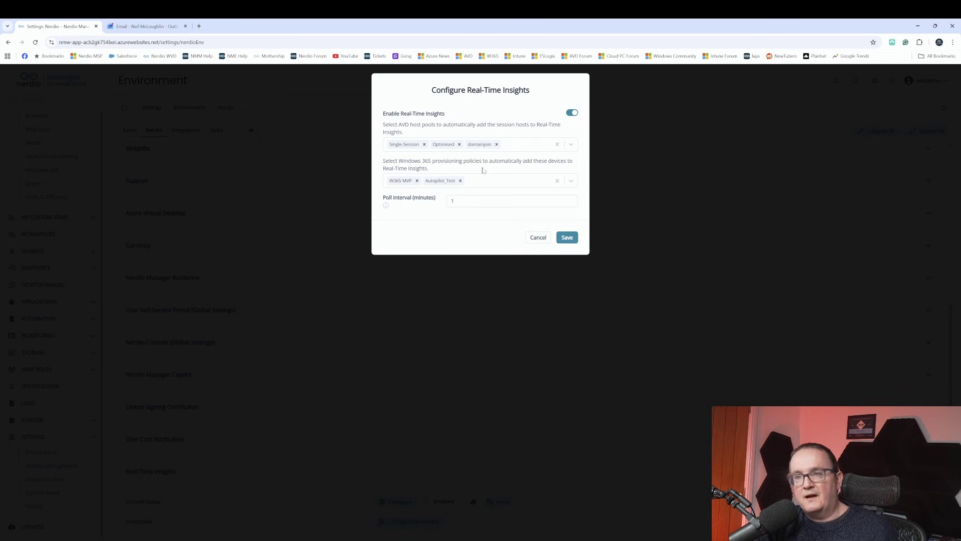
pyautogui.doubleClick(451, 200)
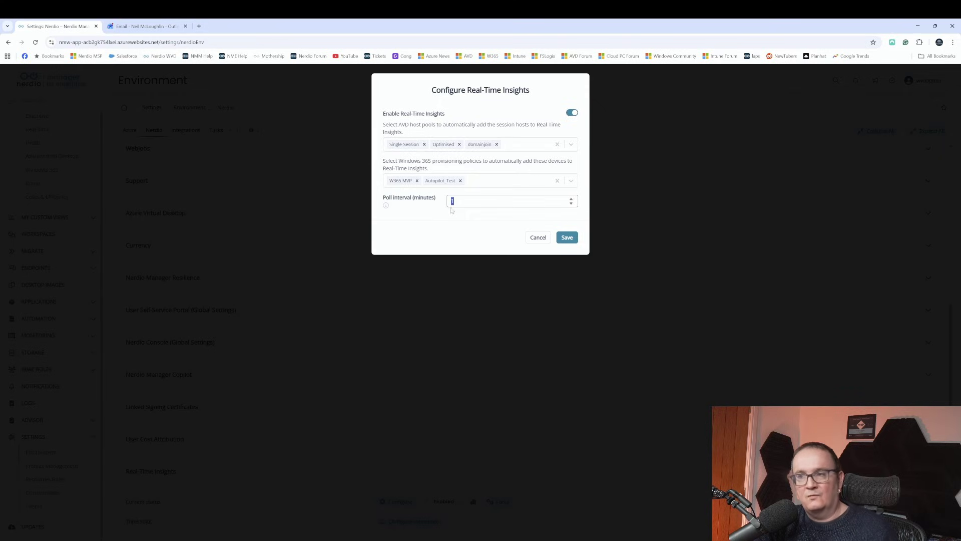
pyautogui.write('1')
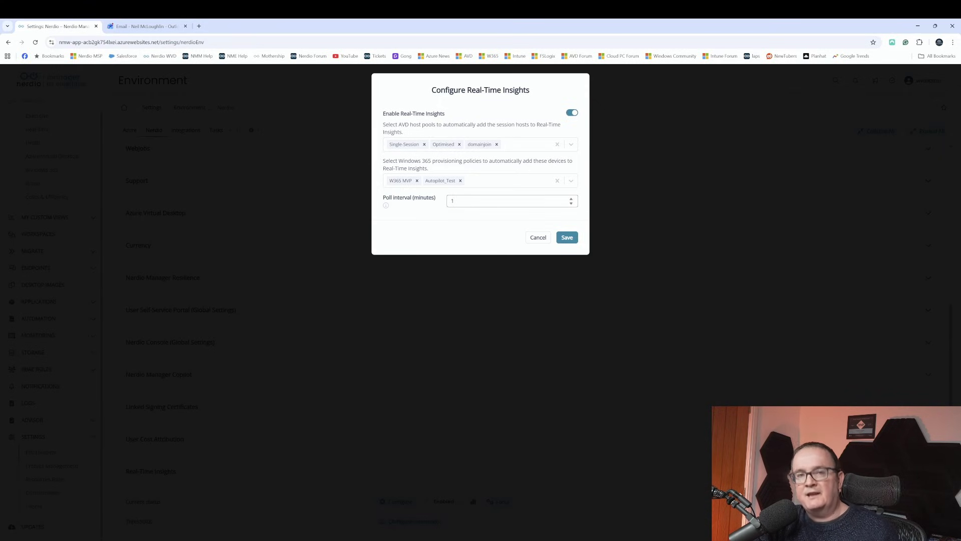
pyautogui.hotkey('ctrl', 'a')
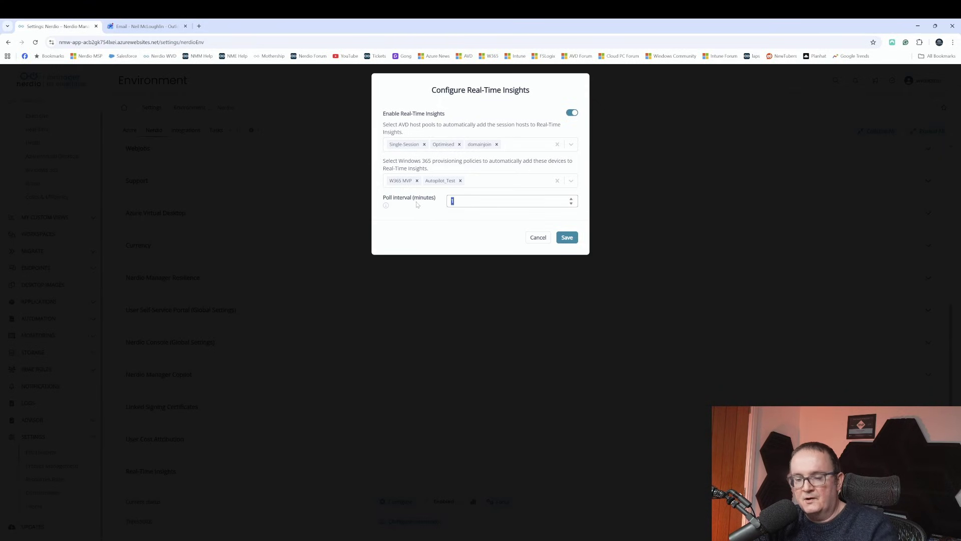
pyautogui.write('5')
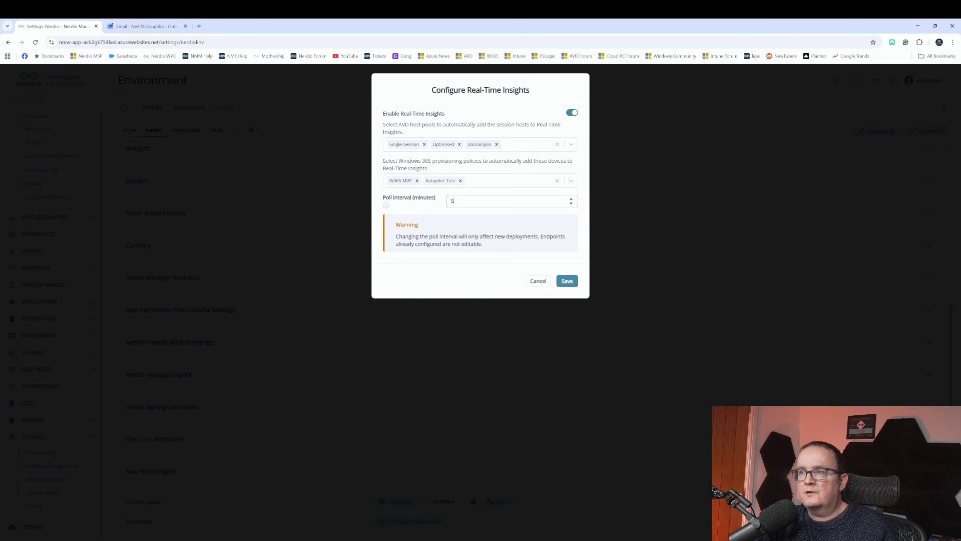
pyautogui.hotkey('ctrl', 'a')
pyautogui.write('1')
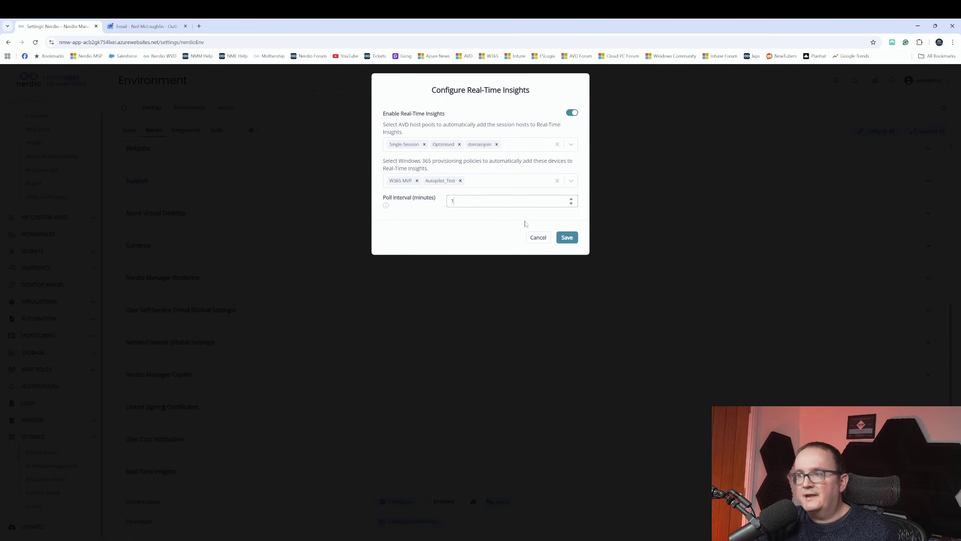
pyautogui.click(535, 238)
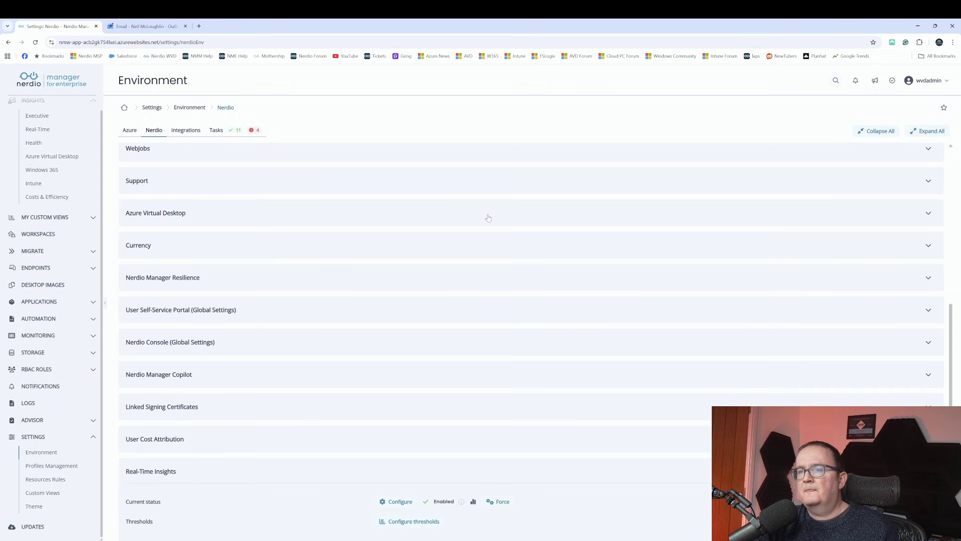
# Step: Open the Real-Time Insights alert thresholds and try a trigger of 80 for the High severity of CPU Percentage
pyautogui.click(402, 522)
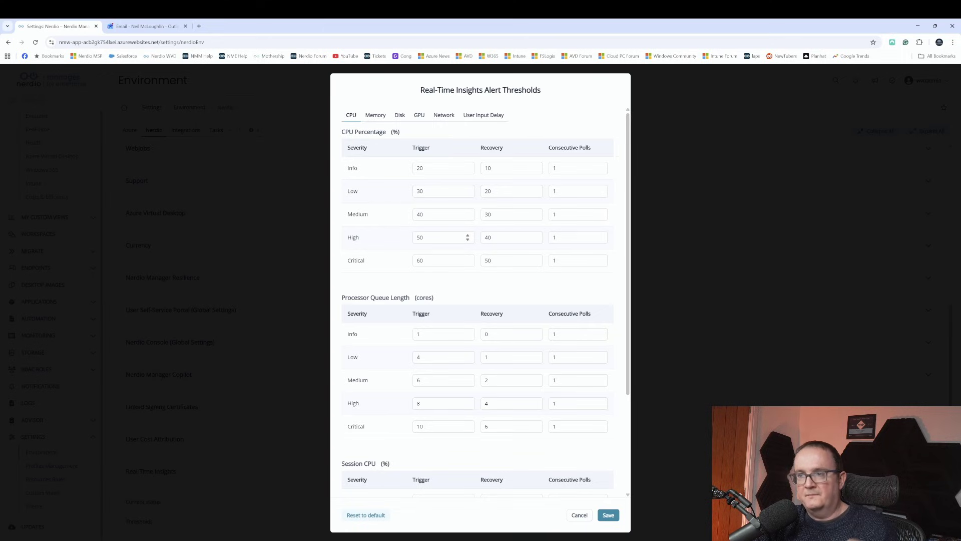
pyautogui.doubleClick(420, 237)
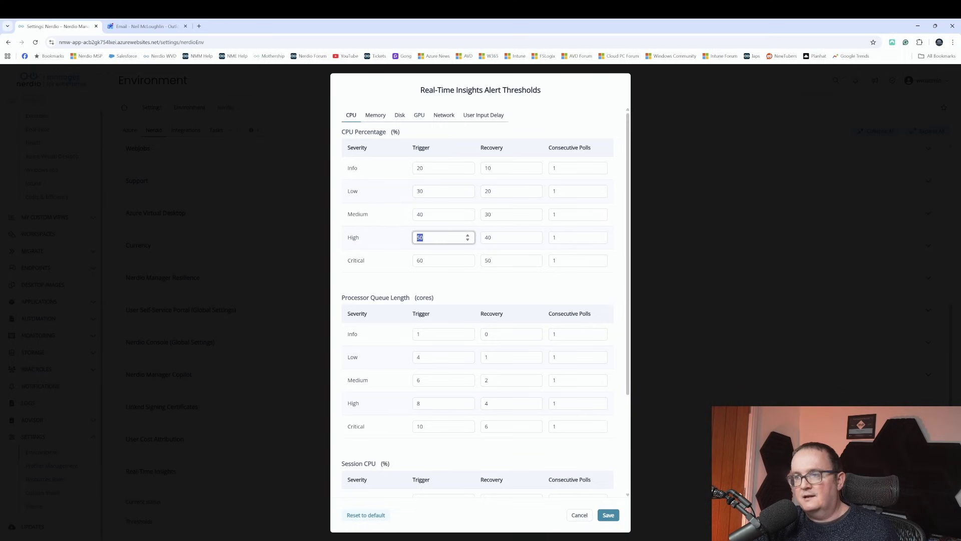
pyautogui.write('80')
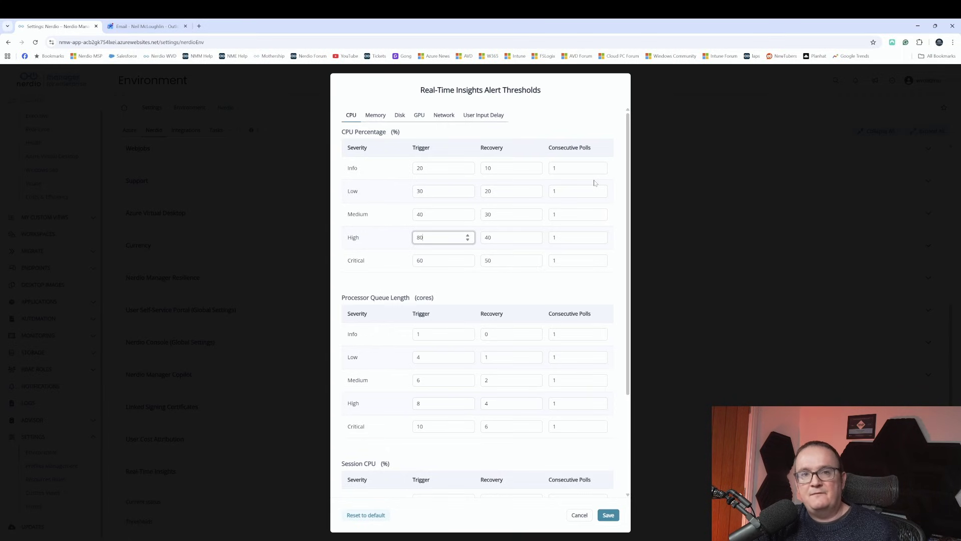
pyautogui.hotkey('ctrl', 'a')
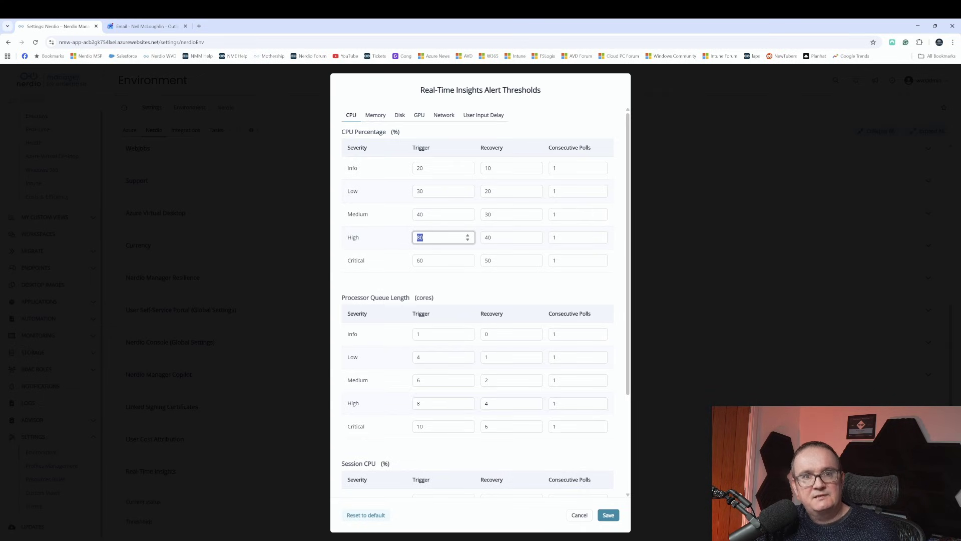
pyautogui.click(555, 237)
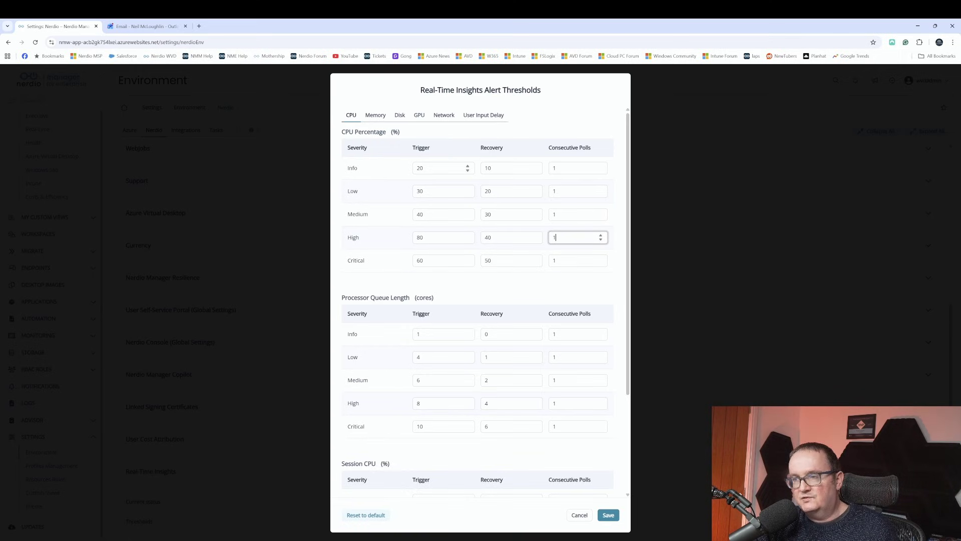
# Step: Review the Memory, Disk, GPU, Network and User Input Delay alert thresholds, and close the thresholds dialog without saving
pyautogui.click(384, 114)
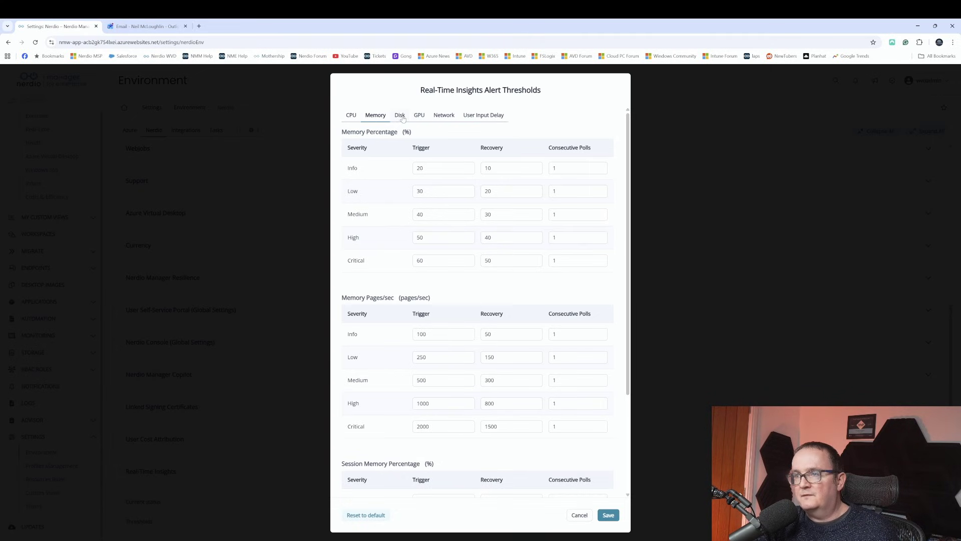
pyautogui.click(401, 116)
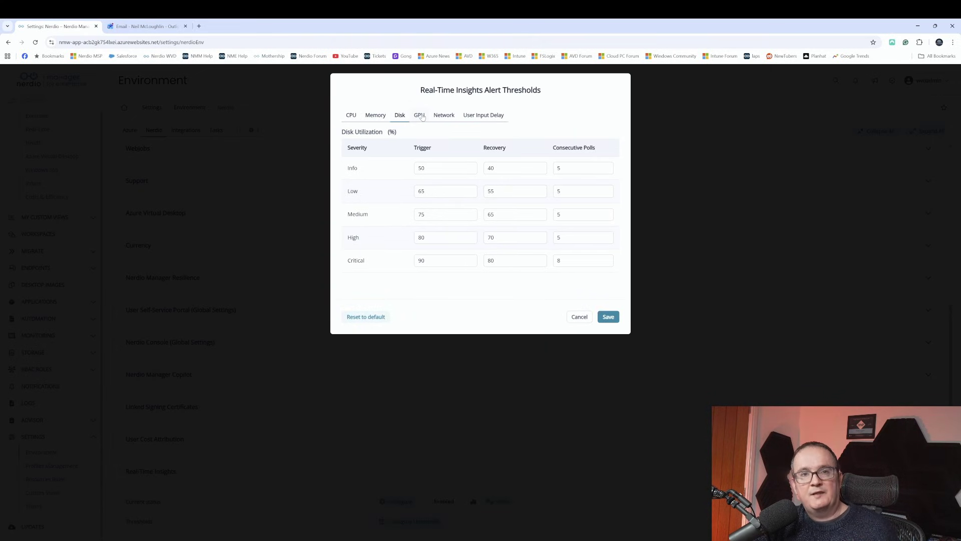
pyautogui.click(421, 116)
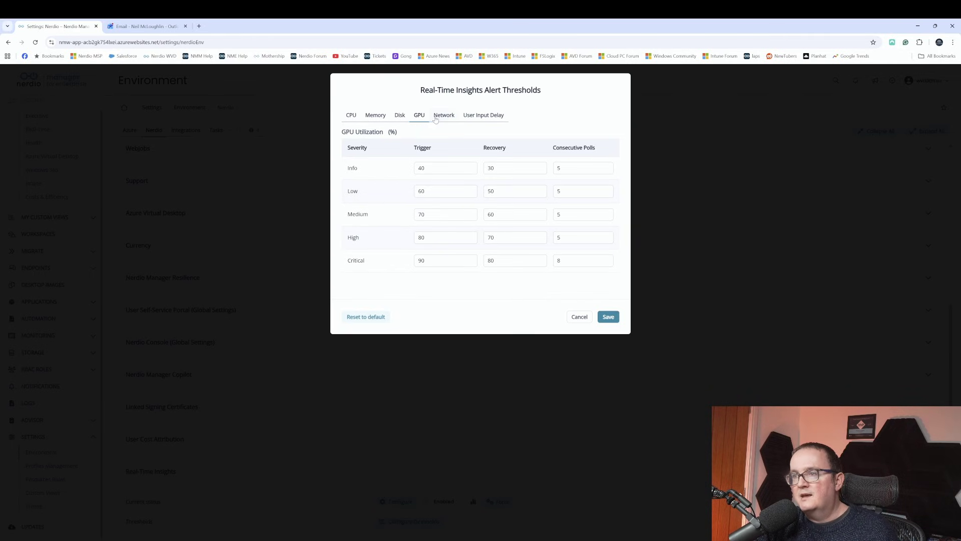
pyautogui.click(436, 118)
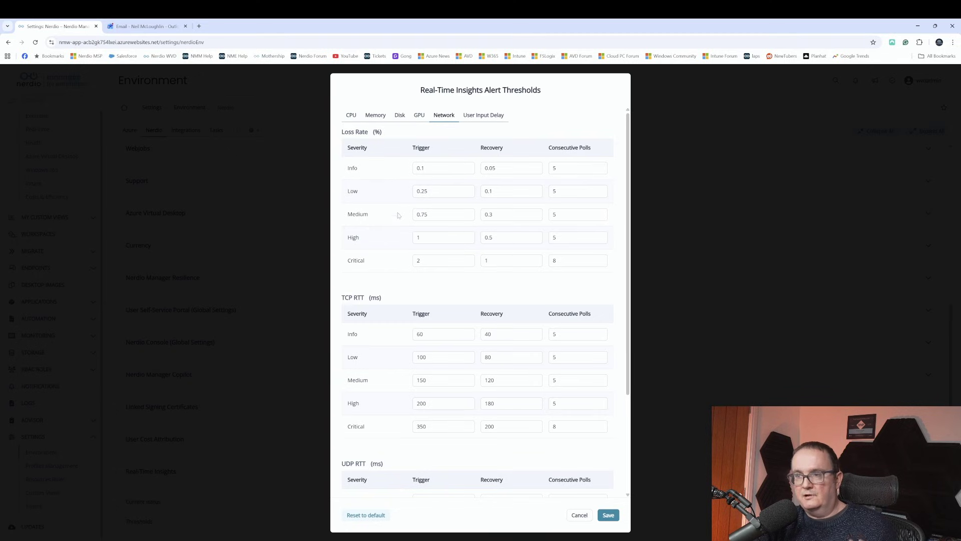
pyautogui.scroll(-3, 399, 215)
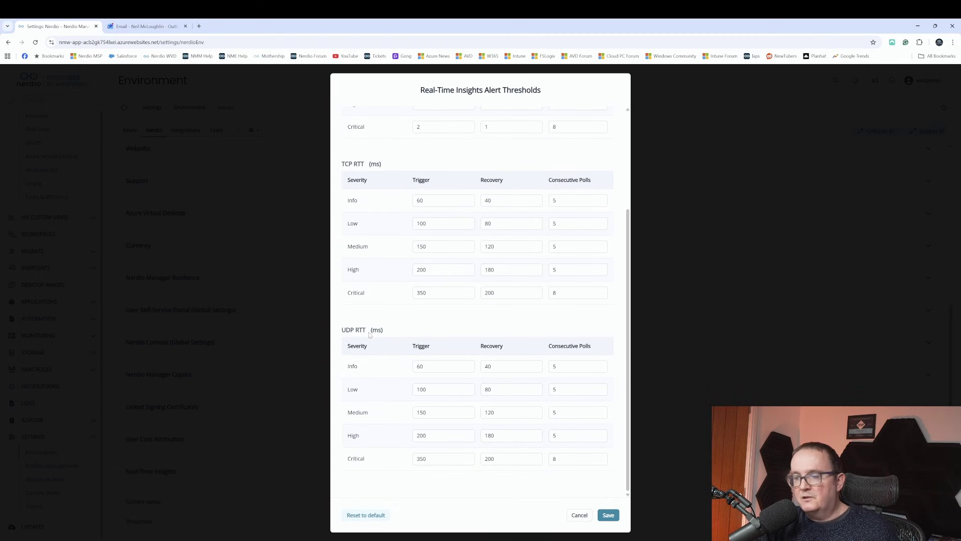
pyautogui.scroll(3, 369, 335)
pyautogui.click(483, 115)
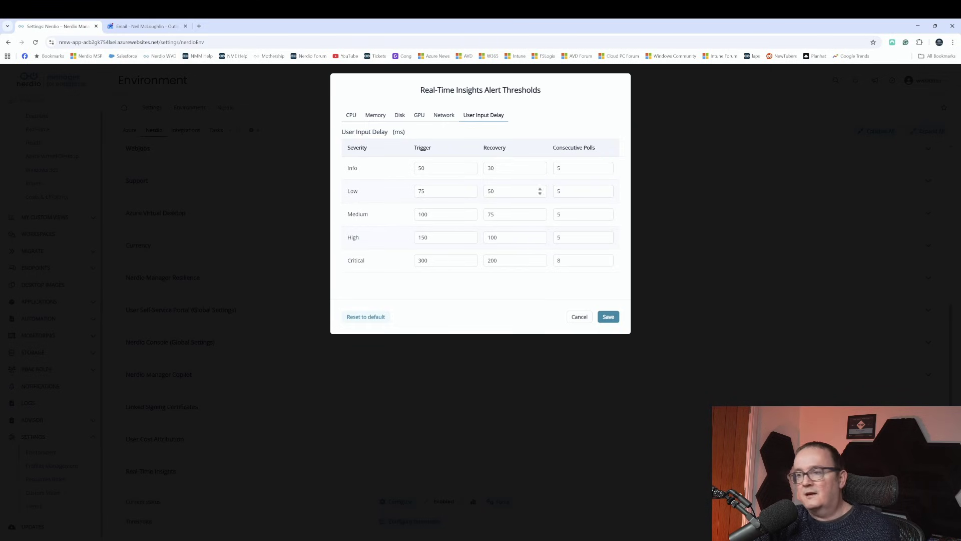
pyautogui.click(444, 115)
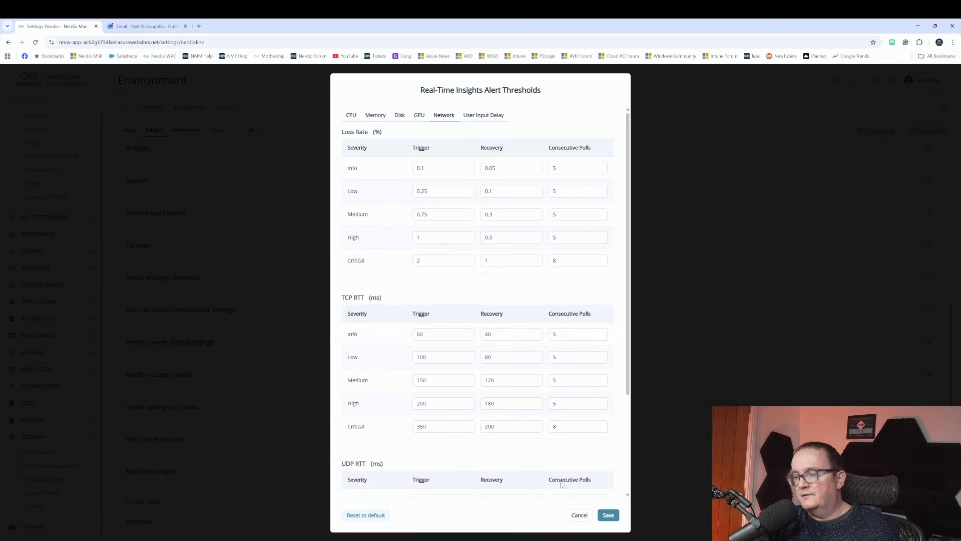
pyautogui.click(579, 515)
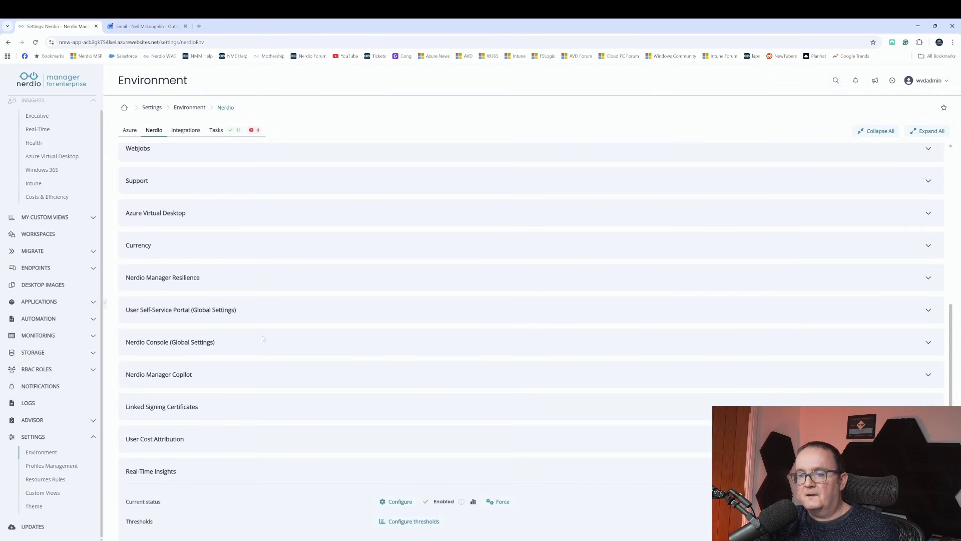
# Step: Open the prompt for forcing Real-Time Insights worker execution and cancel it
pyautogui.click(473, 501)
pyautogui.moveTo(400, 119); pyautogui.dragTo(436, 140)
pyautogui.click(572, 150)
pyautogui.click(569, 206)
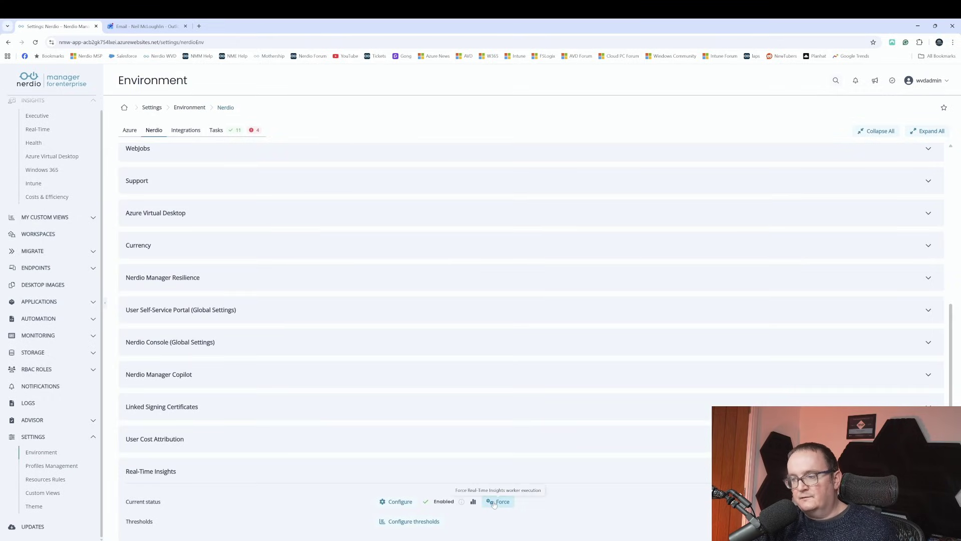
pyautogui.click(494, 502)
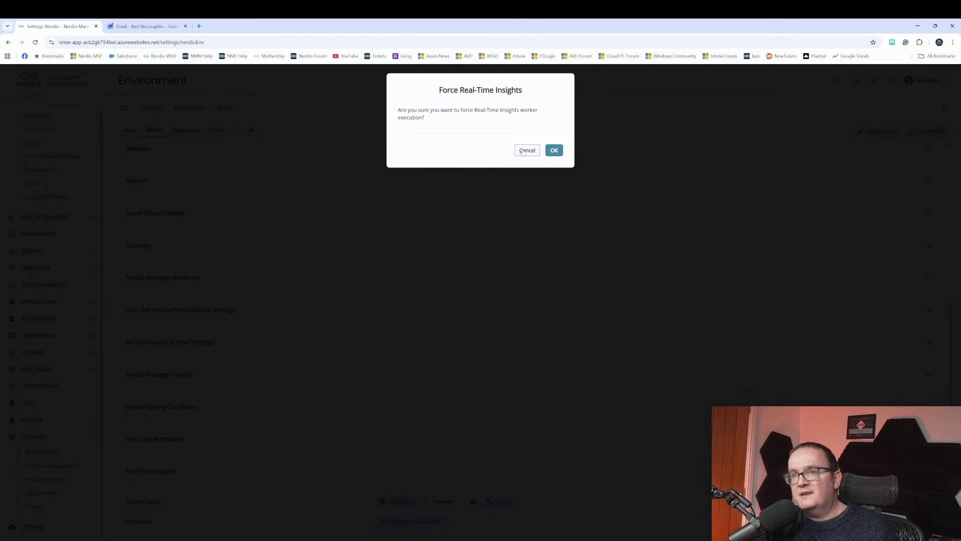
pyautogui.click(527, 151)
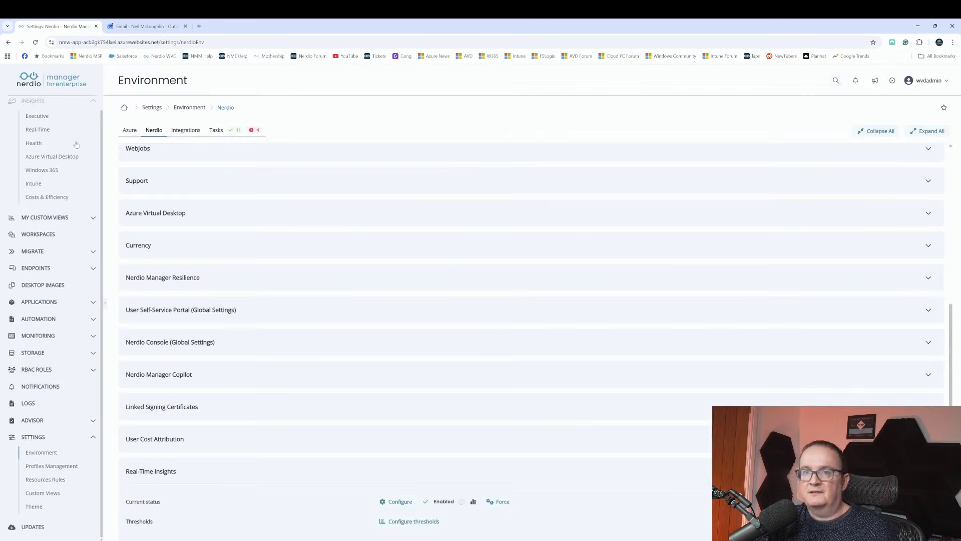
# Step: View the Real-Time Insights settings of the Single-Session host pool in the PROD workspace, and close them without changes
pyautogui.scroll(1, 43, 230)
pyautogui.click(38, 244)
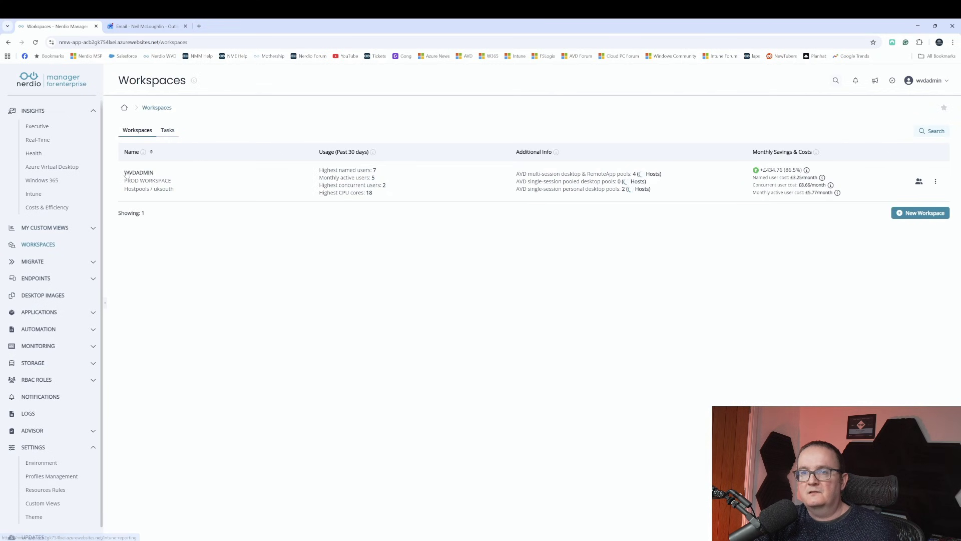
pyautogui.click(750, 177)
pyautogui.scroll(-1, 337, 357)
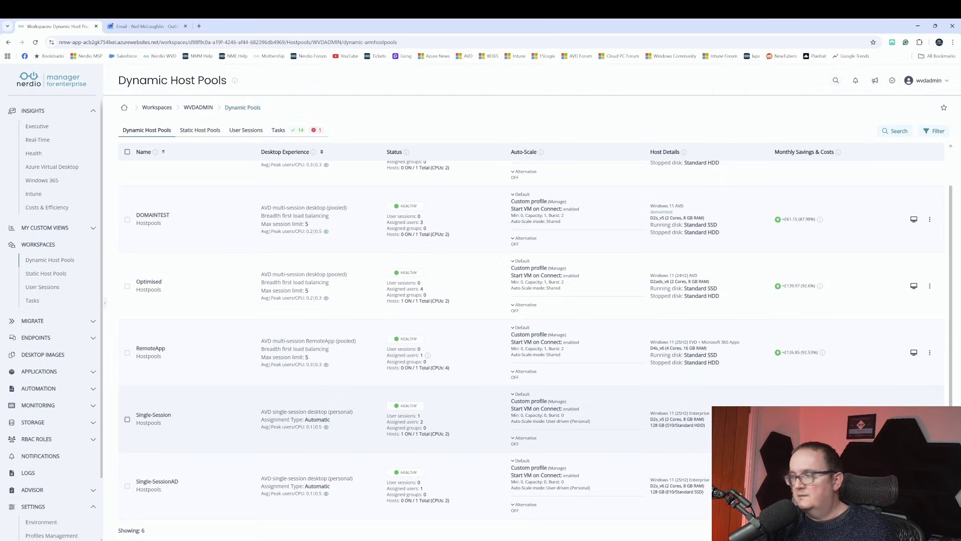
pyautogui.click(929, 419)
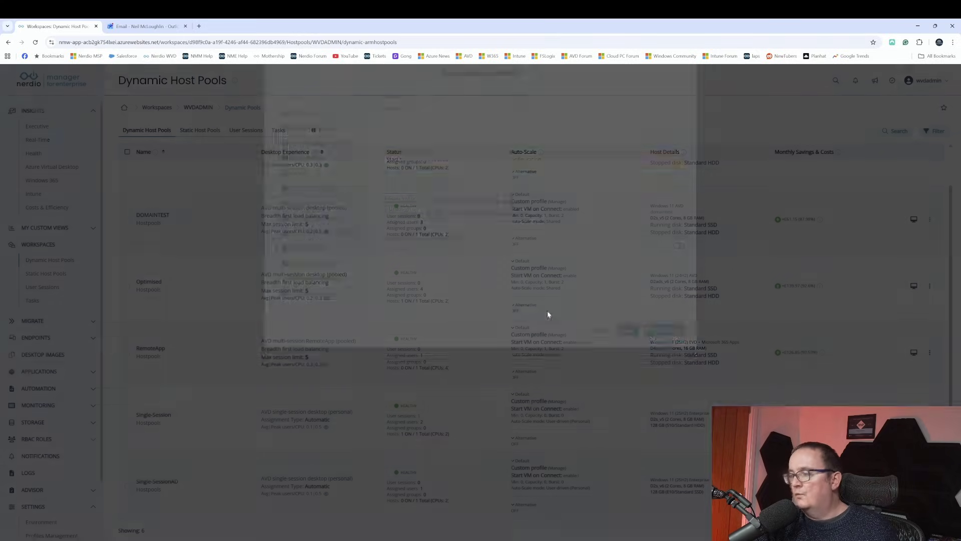
pyautogui.click(309, 238)
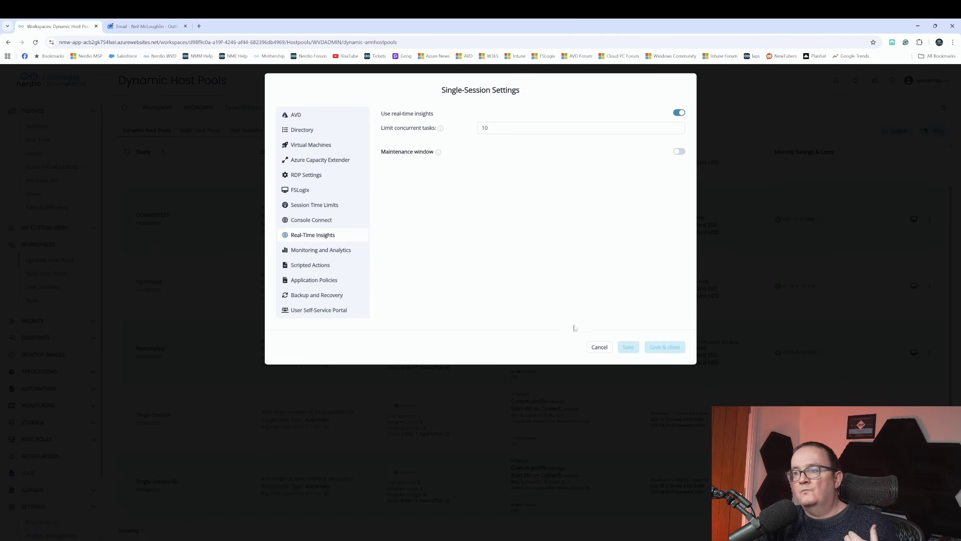
pyautogui.click(597, 348)
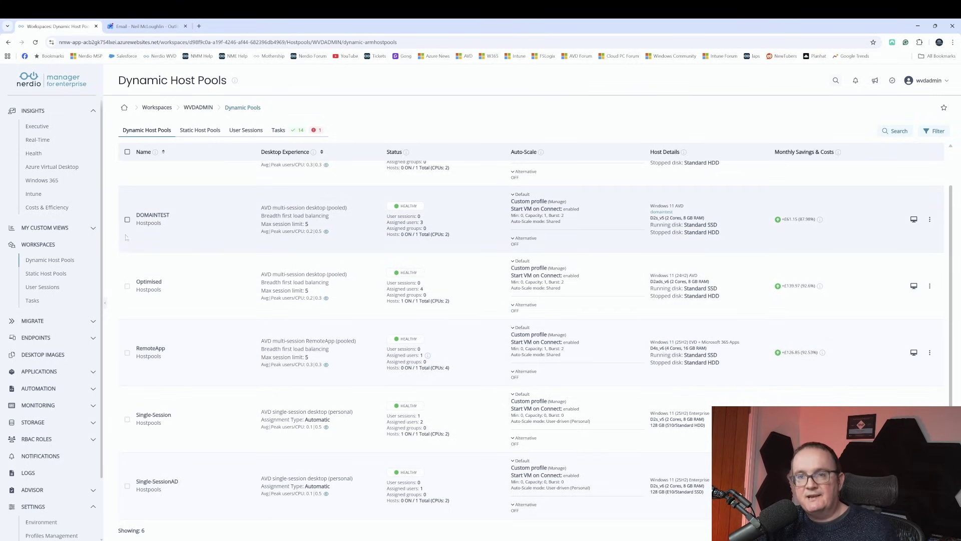
# Step: Look through the first three pages of the Nerdio logs for Real-Time Insights tasks and highlight the agent installation entry
pyautogui.click(35, 472)
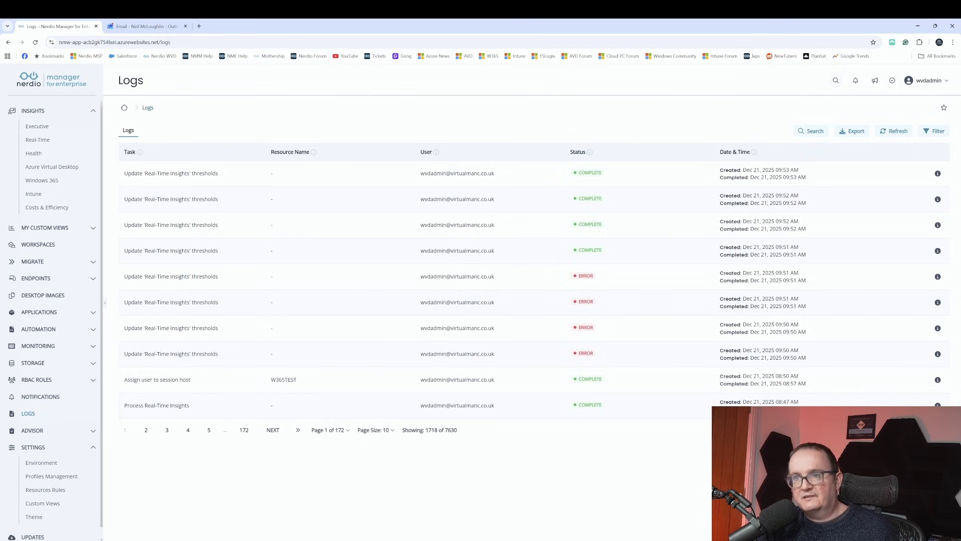
pyautogui.tripleClick(238, 169)
pyautogui.click(237, 169)
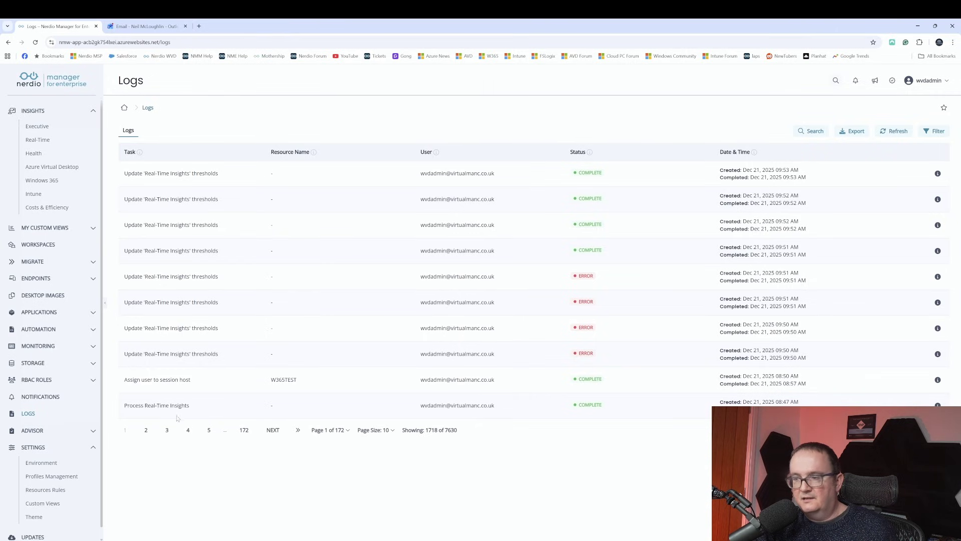
pyautogui.click(146, 430)
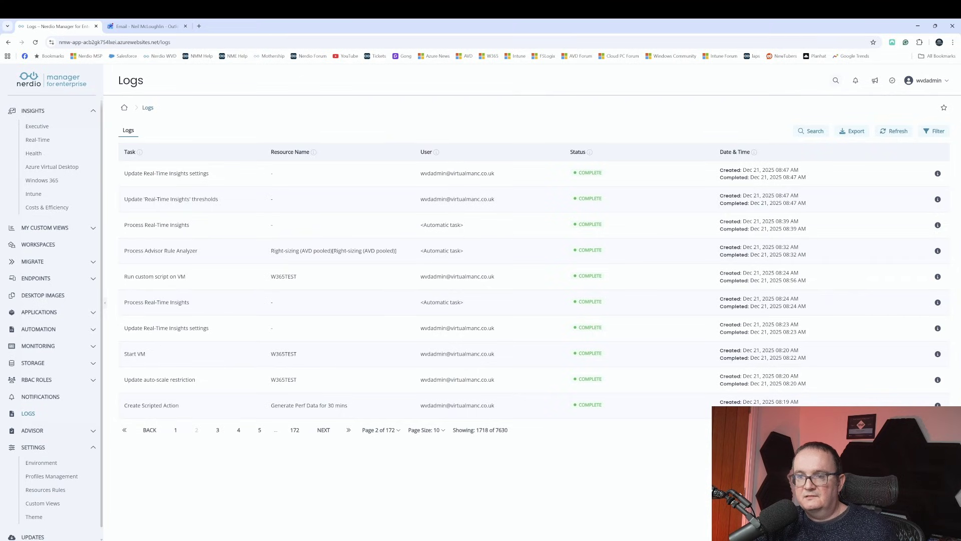
pyautogui.click(217, 430)
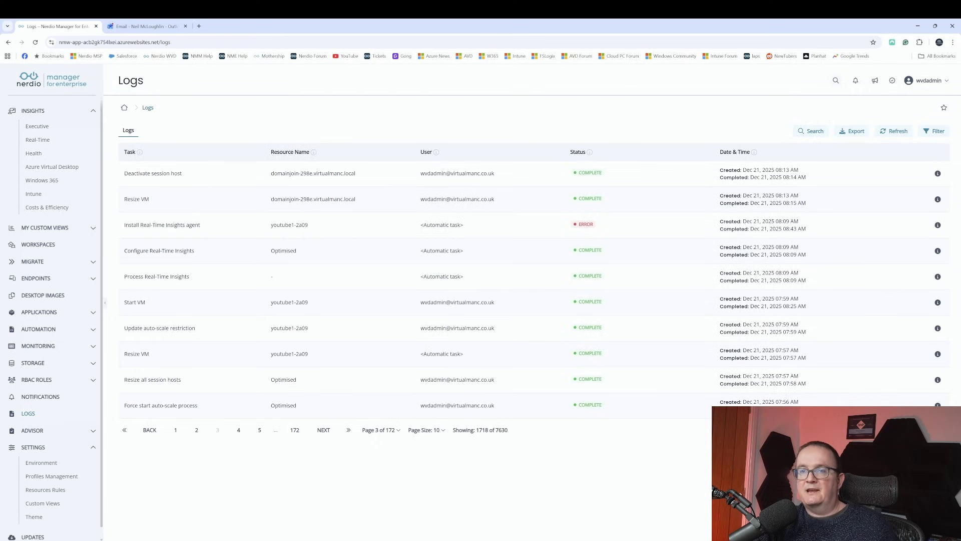
pyautogui.moveTo(123, 226); pyautogui.dragTo(257, 231)
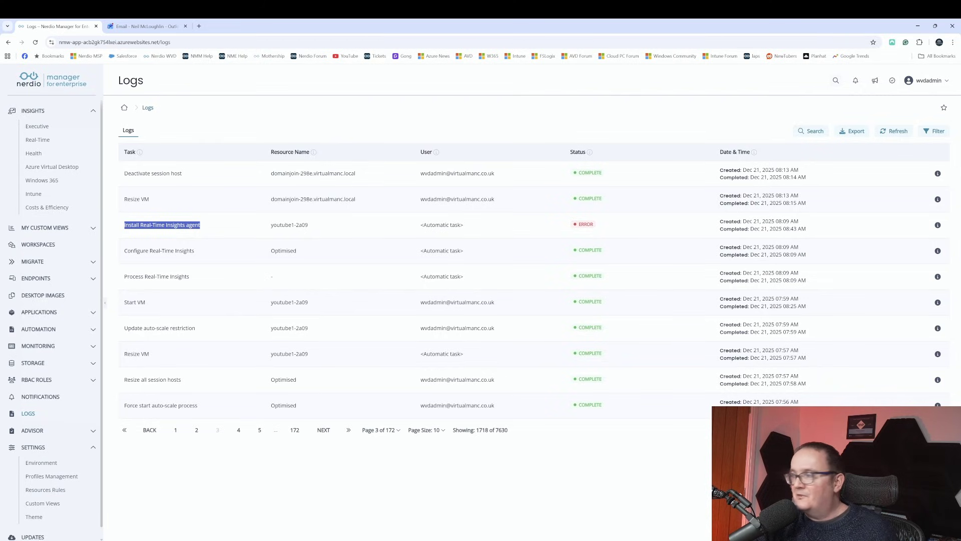
# Step: Examine the job details of the Real-Time Insights agent installation on youtube1-2a09, including the Install extension and Set API context results, and close them
pyautogui.click(938, 225)
pyautogui.moveTo(524, 271); pyautogui.dragTo(641, 286)
pyautogui.click(640, 286)
pyautogui.moveTo(524, 275); pyautogui.dragTo(642, 311)
pyautogui.click(641, 311)
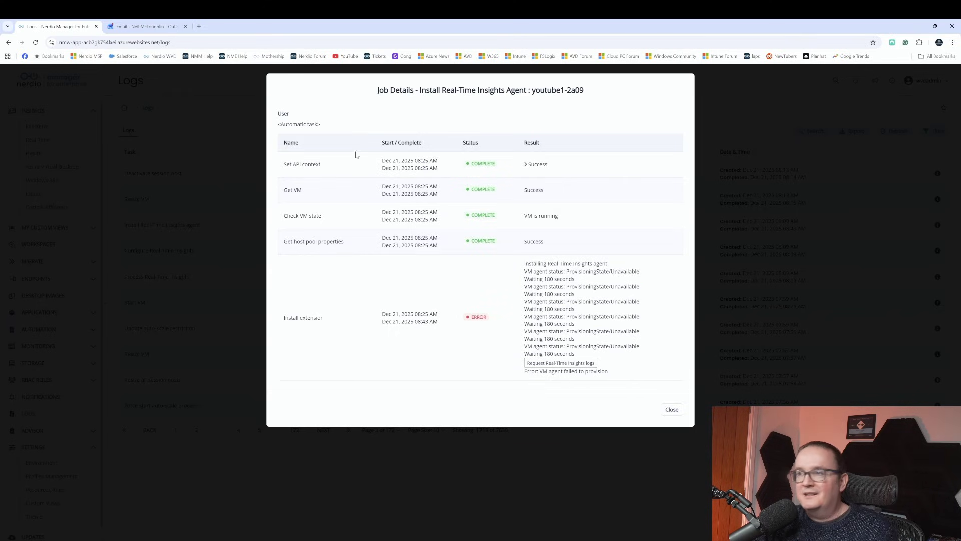
pyautogui.moveTo(423, 90); pyautogui.dragTo(524, 91)
pyautogui.click(500, 143)
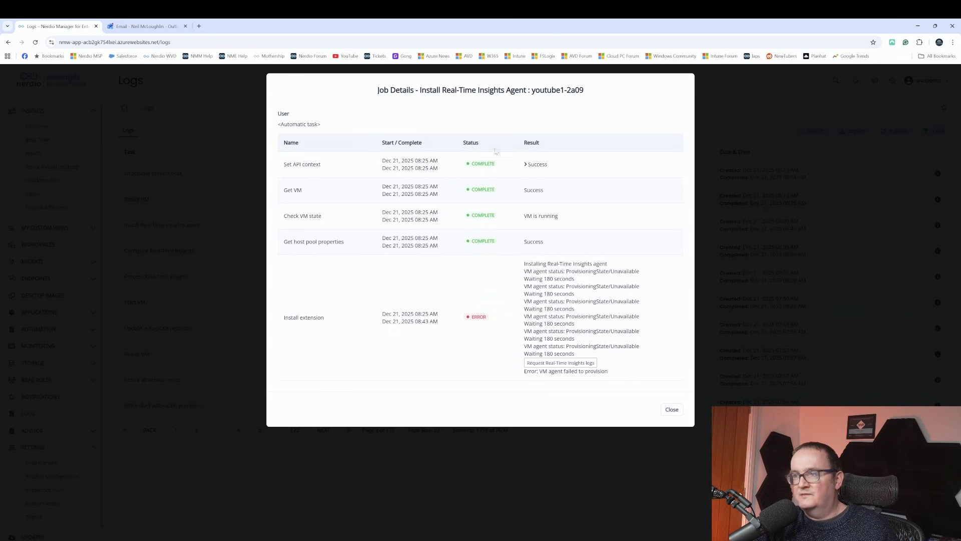
pyautogui.click(535, 164)
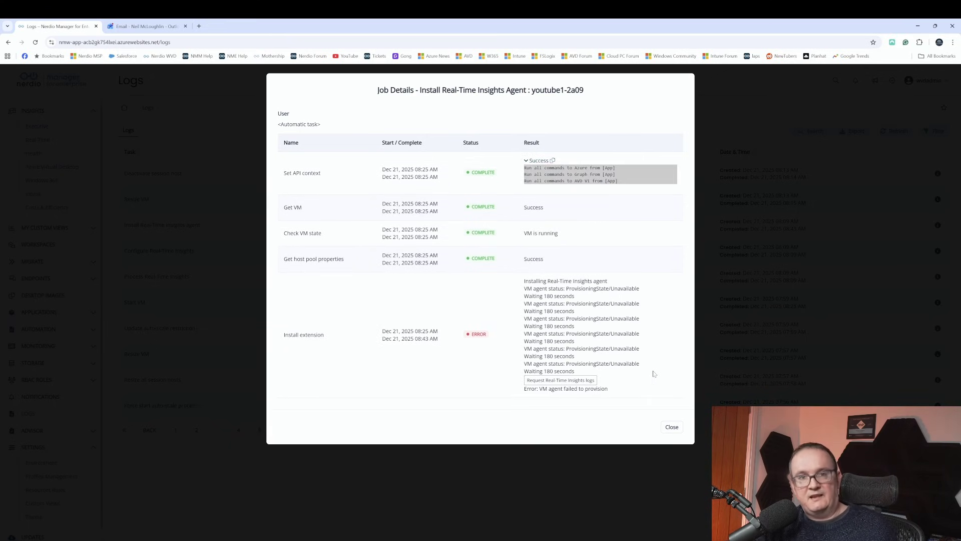
pyautogui.click(672, 428)
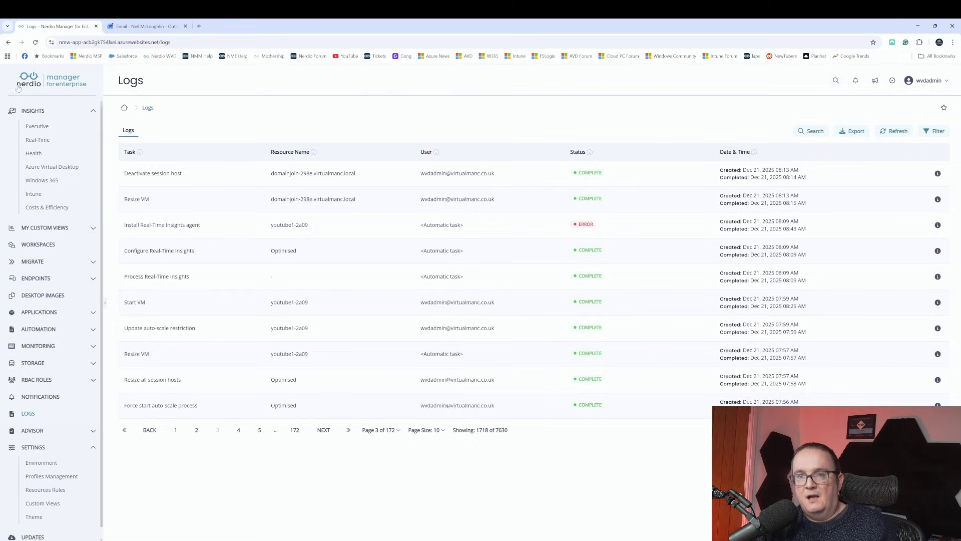
# Step: Open the Windows 365 device in Real-Time Insights and examine its host health charts for memory and disk
pyautogui.click(28, 142)
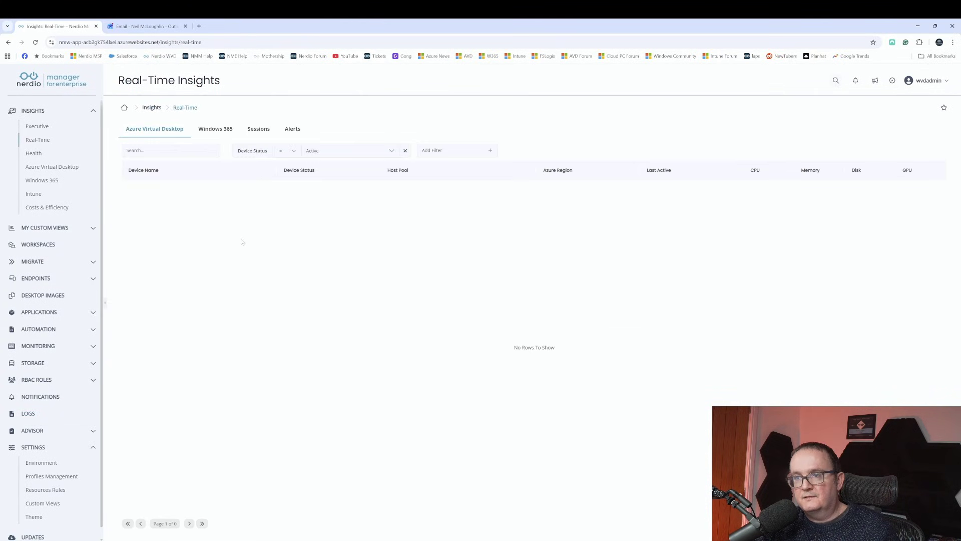
pyautogui.click(213, 132)
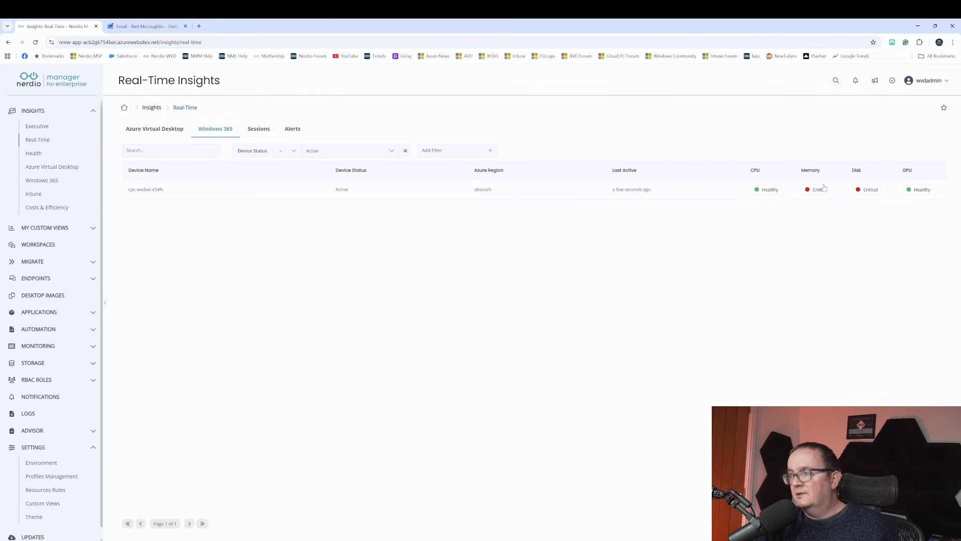
pyautogui.click(868, 191)
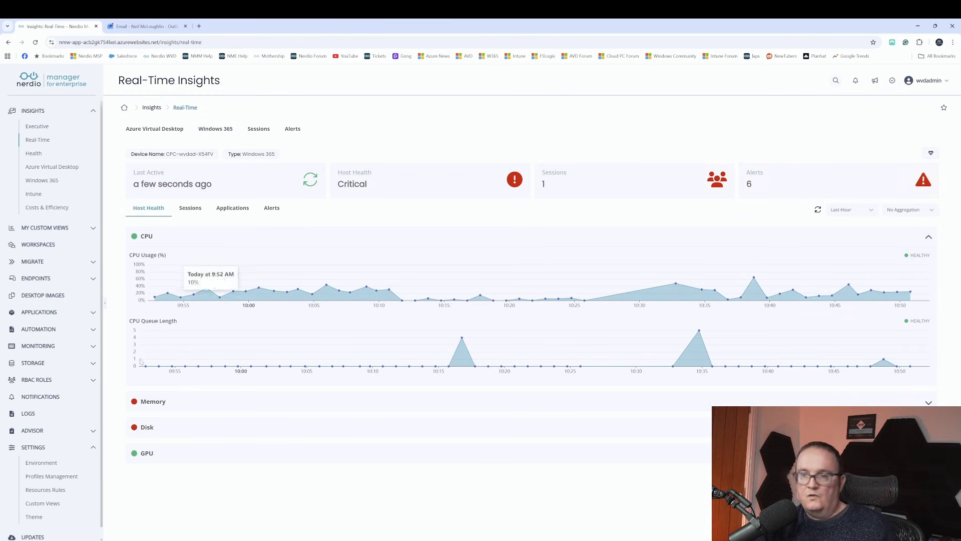
pyautogui.click(193, 401)
pyautogui.scroll(-2, 698, 397)
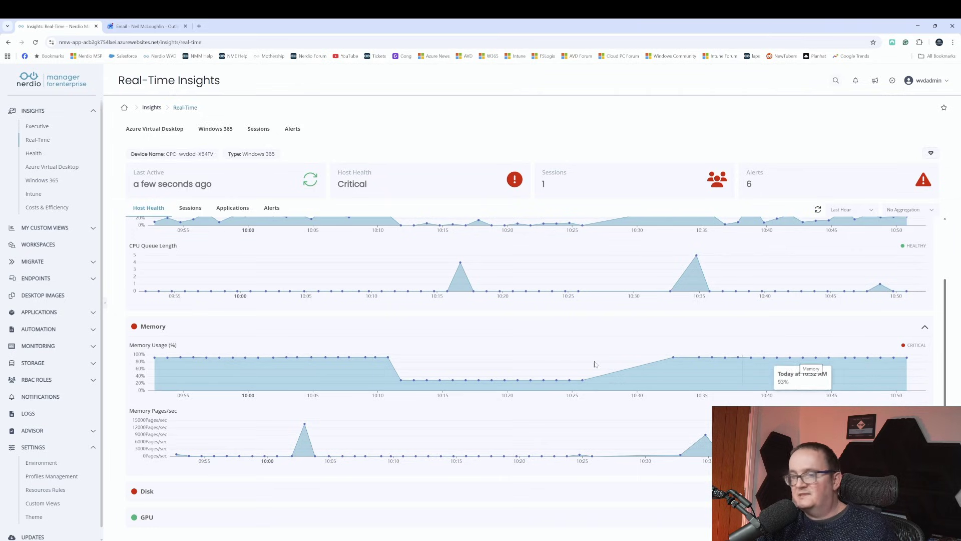
pyautogui.scroll(-1, 300, 426)
pyautogui.click(178, 487)
pyautogui.scroll(-2, 226, 465)
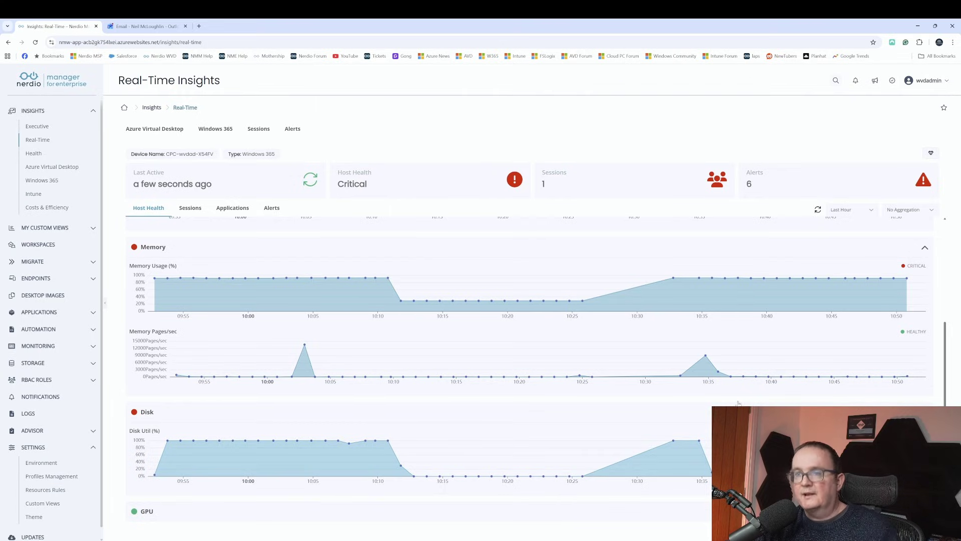
pyautogui.scroll(1, 501, 300)
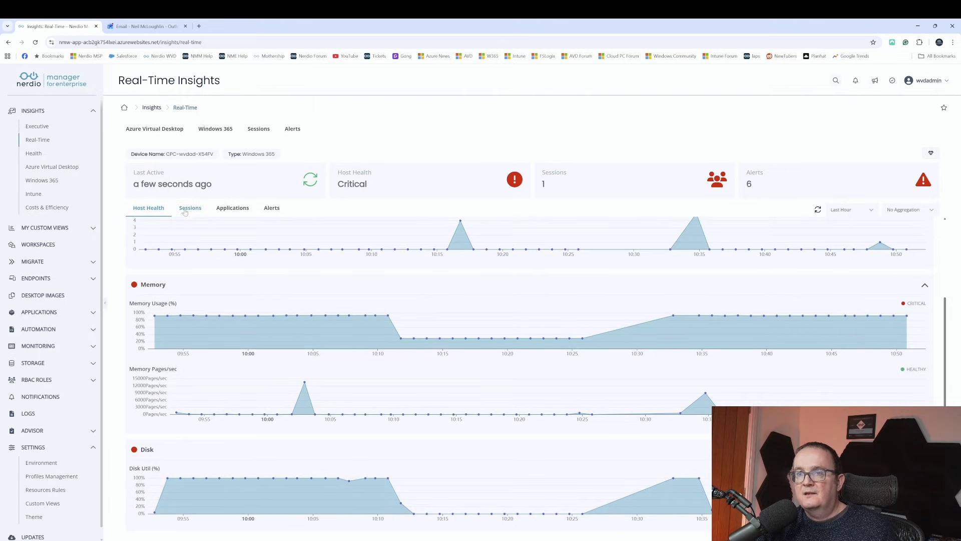
# Step: Open the Cloud PC's active user session and examine its memory usage chart
pyautogui.click(184, 210)
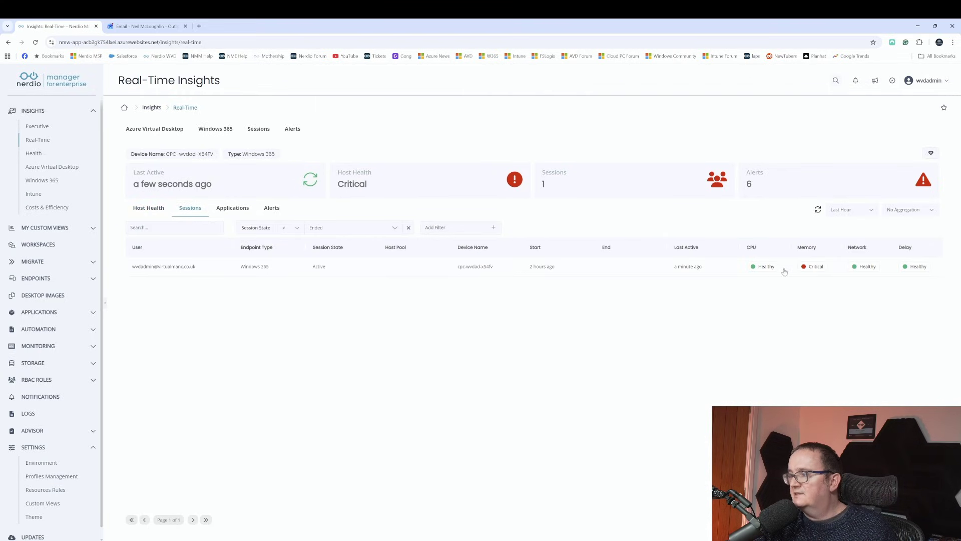
pyautogui.click(820, 270)
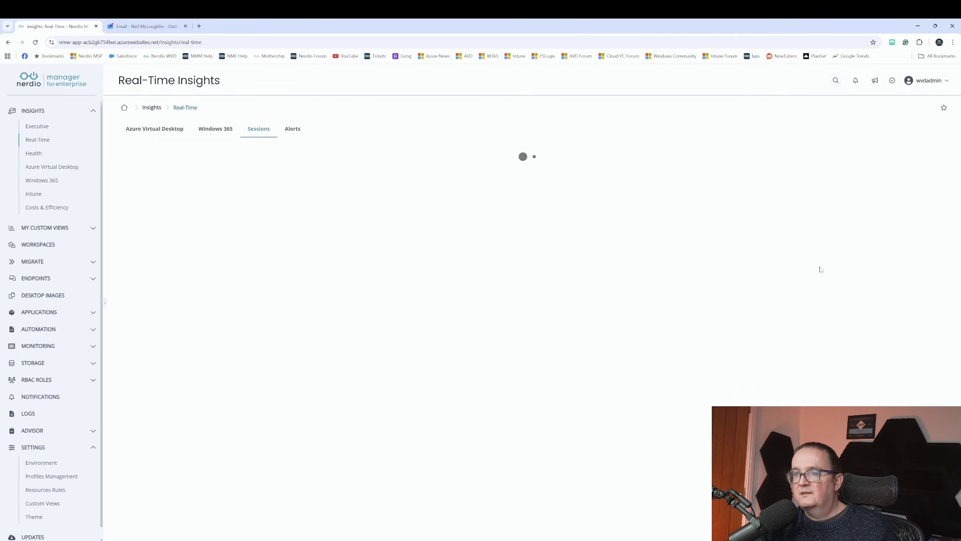
pyautogui.click(165, 349)
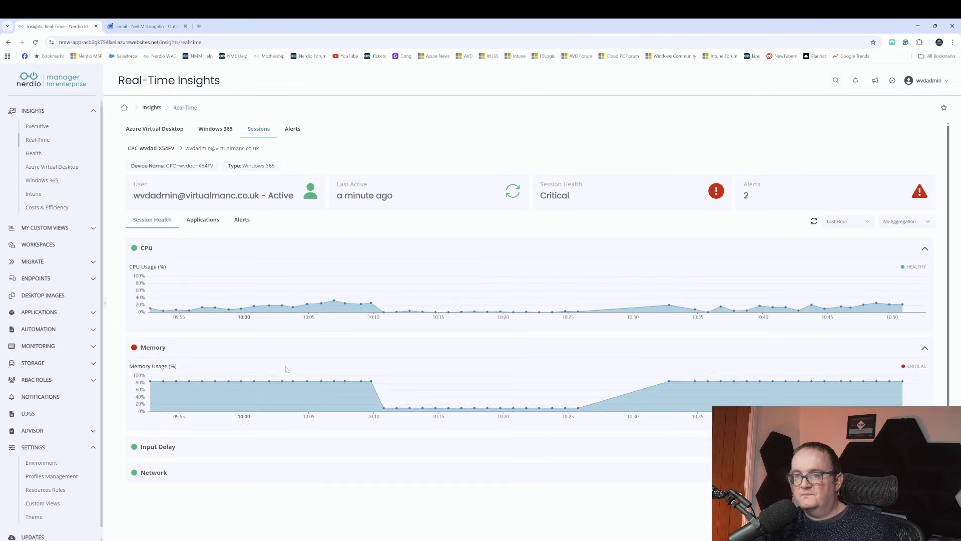
pyautogui.scroll(-1, 200, 350)
# Step: Sort the session's application CPU usage by the 10:50 column, and check the running load in the Autopilot_Test desktop window before minimizing it
pyautogui.click(201, 212)
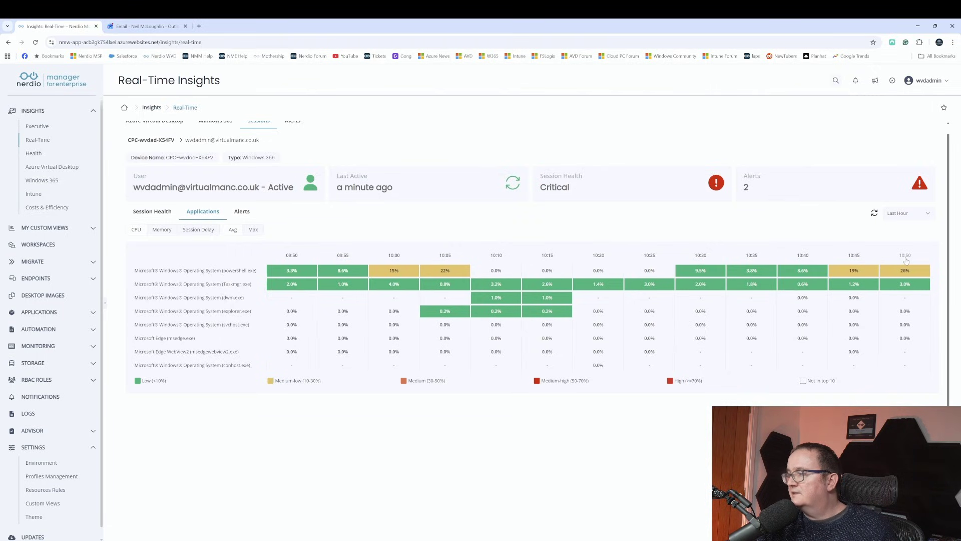
pyautogui.click(905, 255)
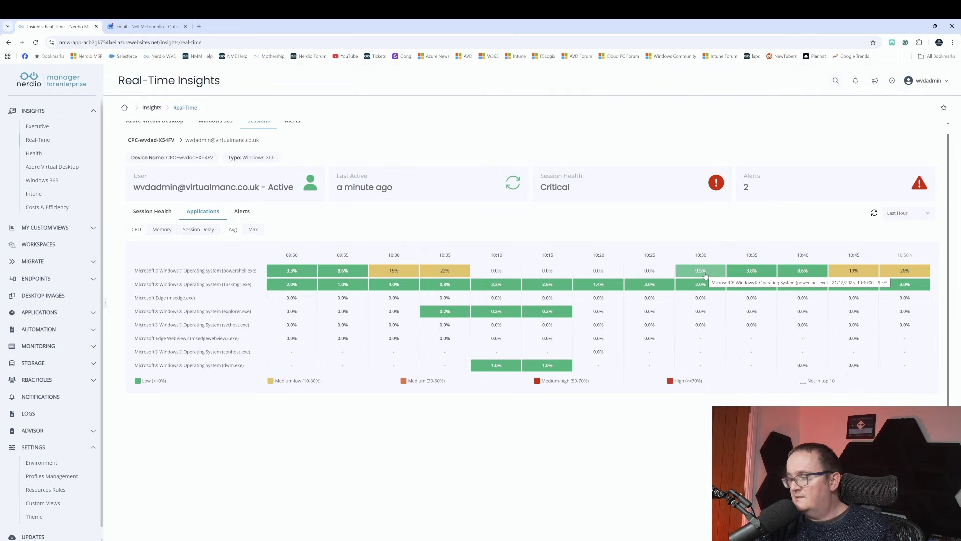
pyautogui.moveTo(706, 538)
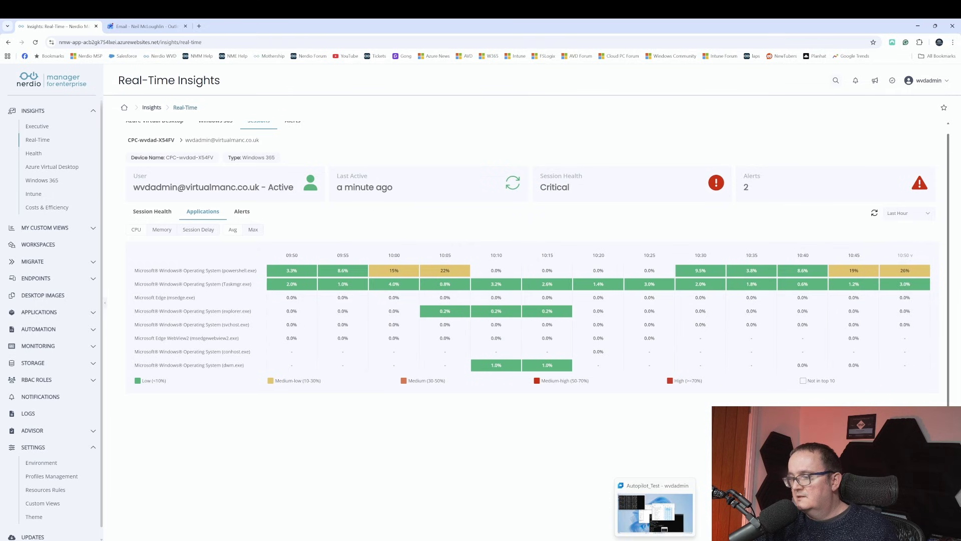
pyautogui.click(656, 512)
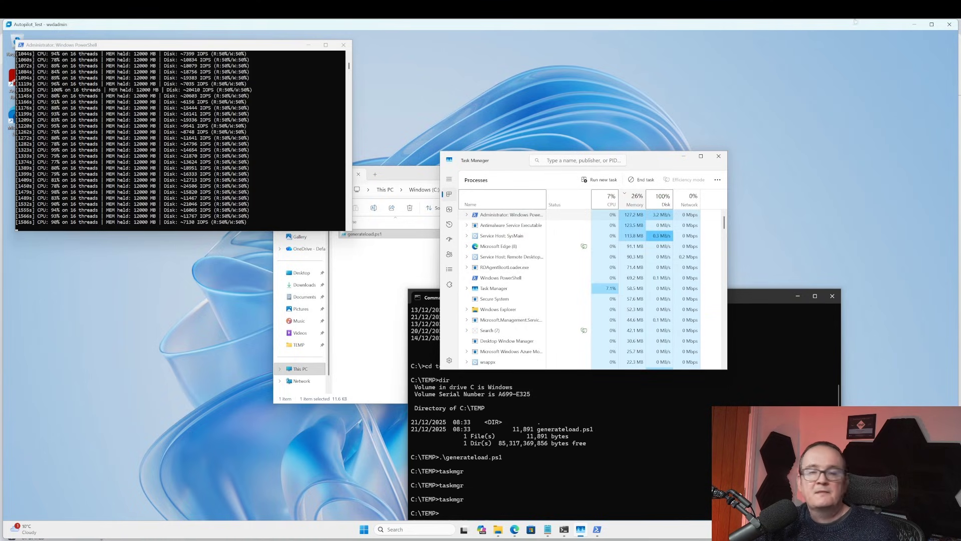
pyautogui.click(914, 25)
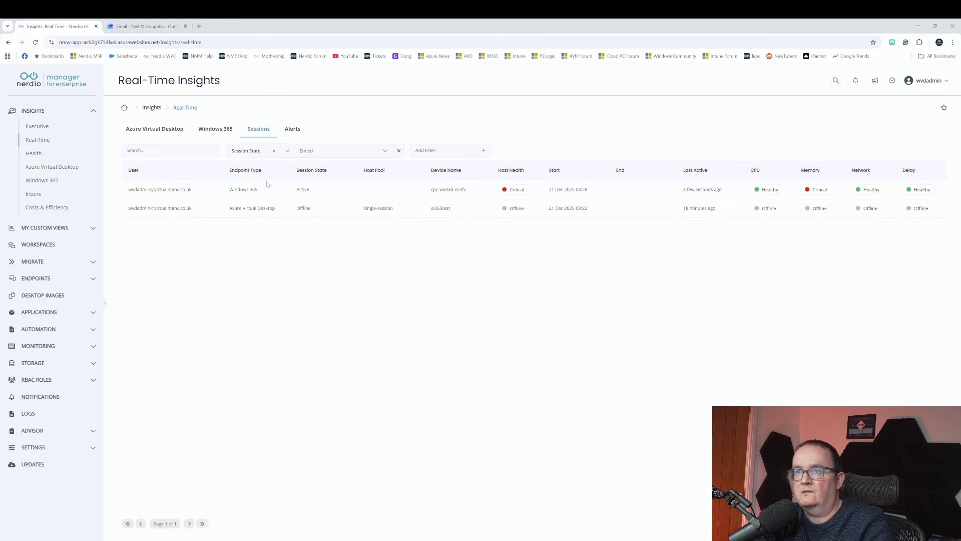
# Step: Open the Real-Time Insights alerts and remove the Alert End filter to look through ended alerts too
pyautogui.click(293, 129)
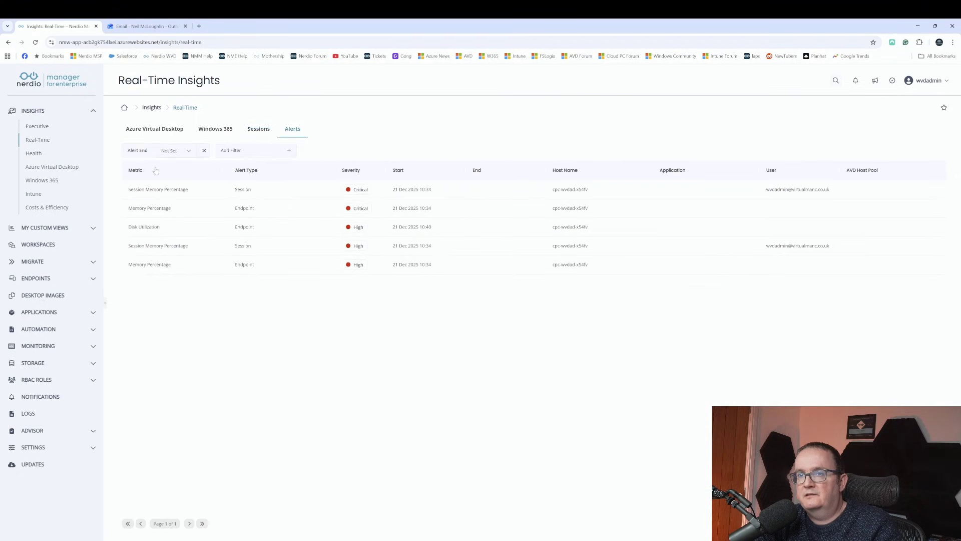
pyautogui.click(204, 150)
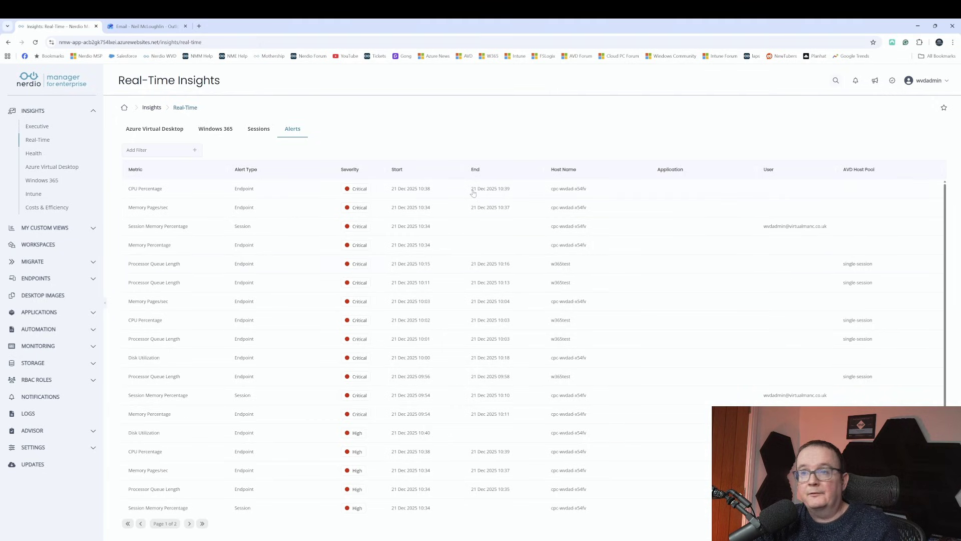
pyautogui.scroll(-3, 468, 219)
pyautogui.scroll(3, 465, 217)
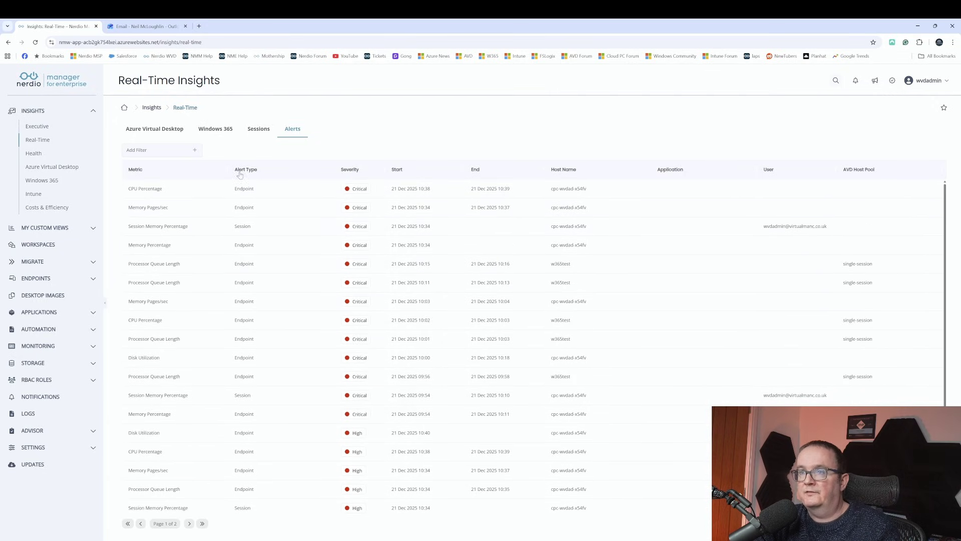
# Step: Add a User filter to the alerts list and select the admin user's account
pyautogui.click(172, 150)
pyautogui.scroll(-2, 168, 190)
pyautogui.scroll(-1, 167, 191)
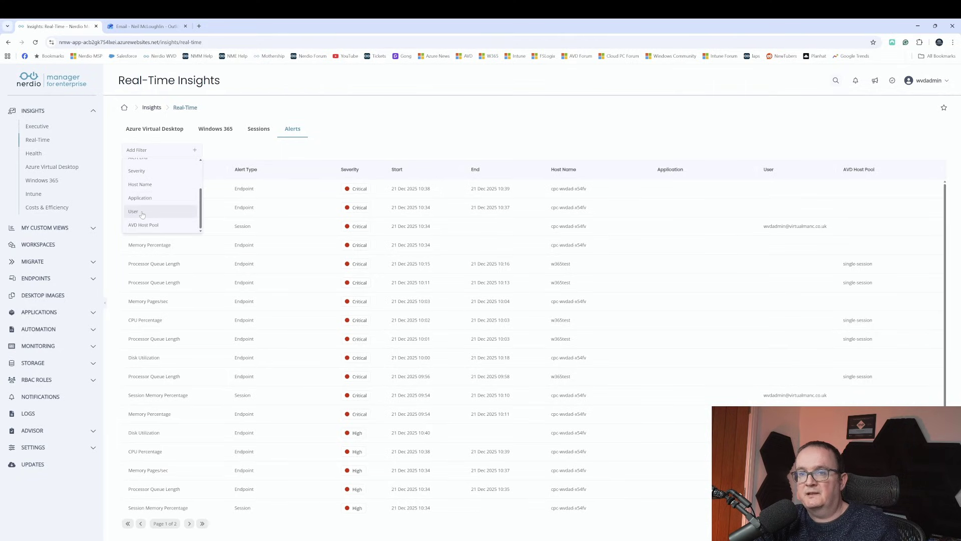
pyautogui.click(144, 213)
pyautogui.click(236, 153)
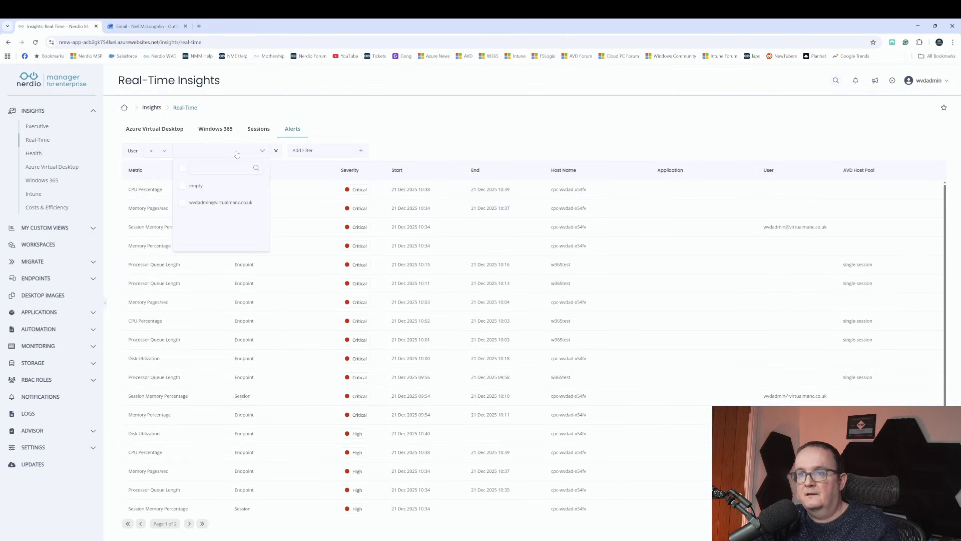
pyautogui.click(211, 202)
pyautogui.click(411, 133)
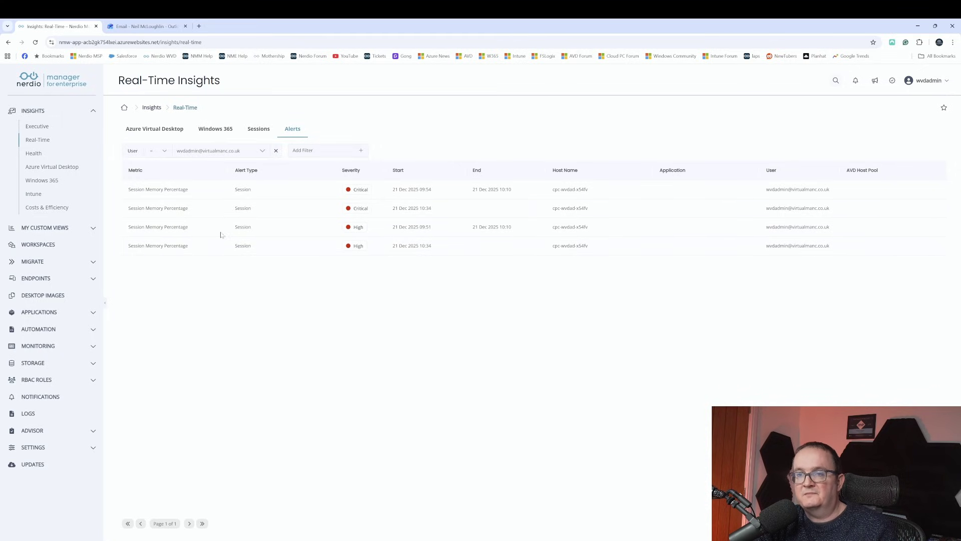
# Step: Open the session behind the user's High memory alert started at 10:34, and review its application CPU usage and alerts
pyautogui.click(360, 250)
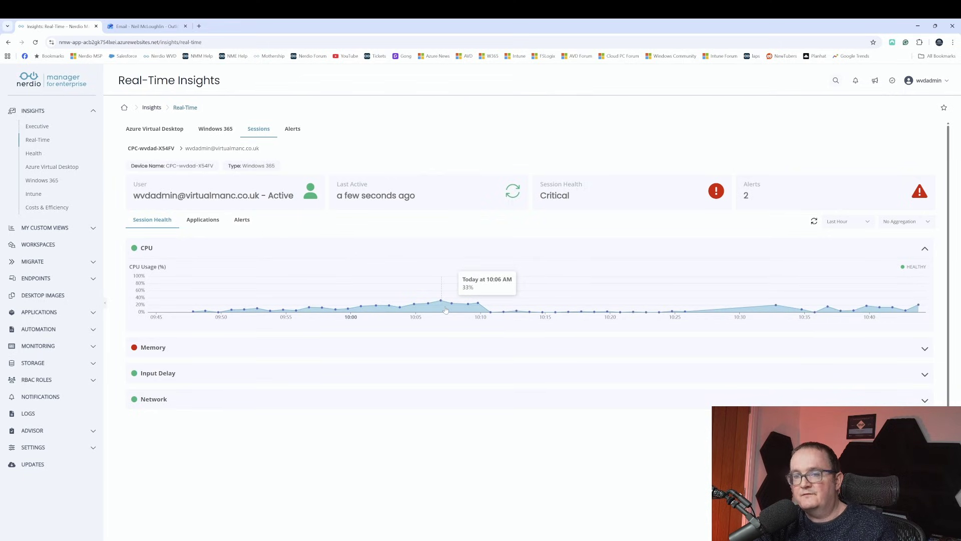
pyautogui.click(195, 221)
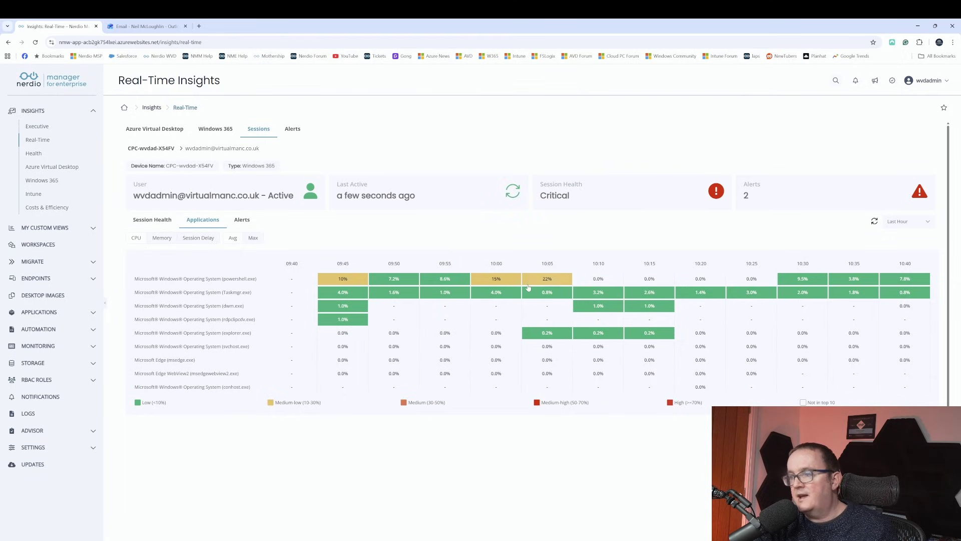
pyautogui.moveTo(906, 281)
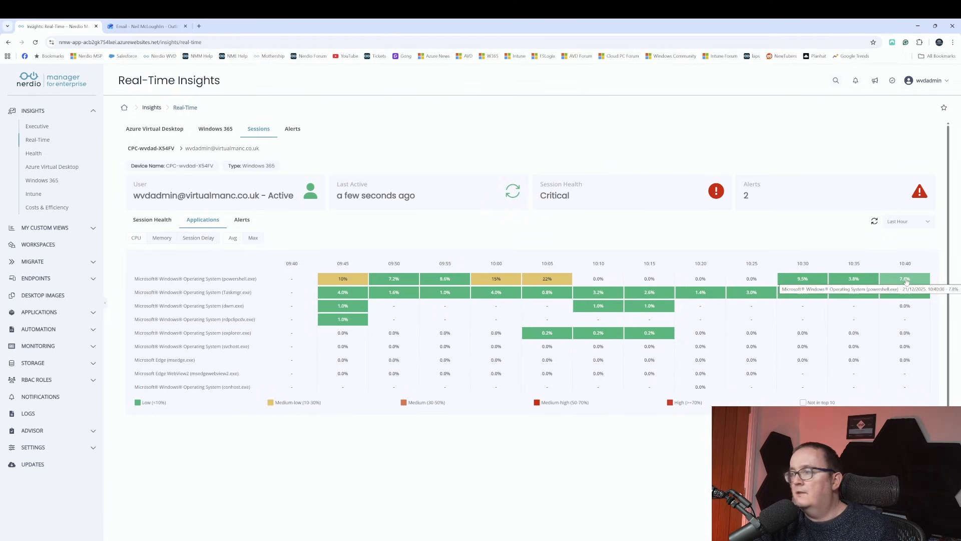
pyautogui.click(803, 194)
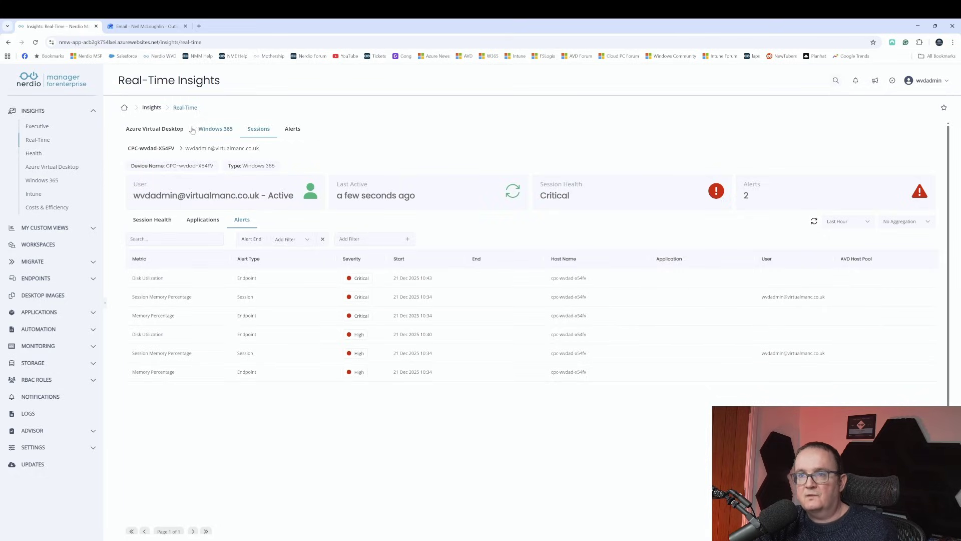
# Step: View the Azure Virtual Desktop, Sessions and Alerts lists in Real-Time Insights
pyautogui.click(175, 131)
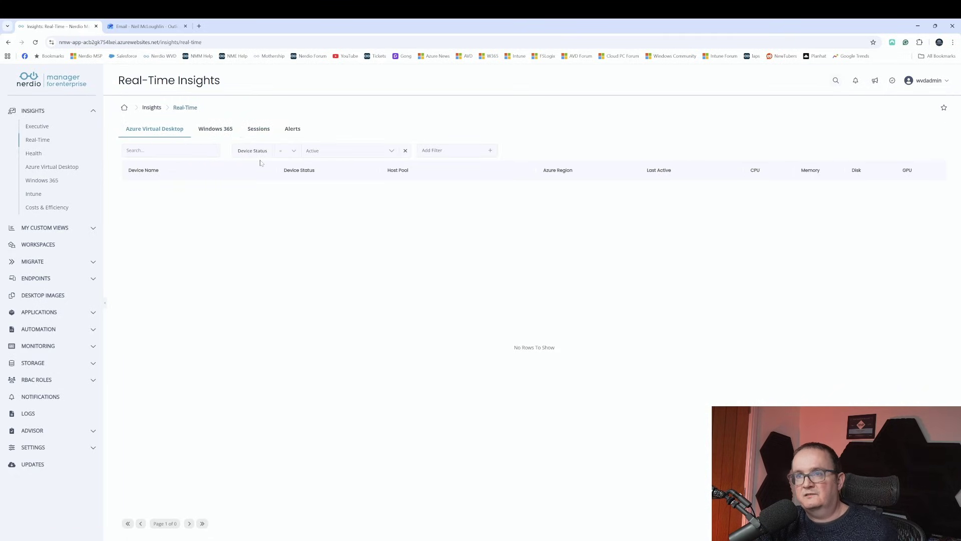
pyautogui.click(253, 131)
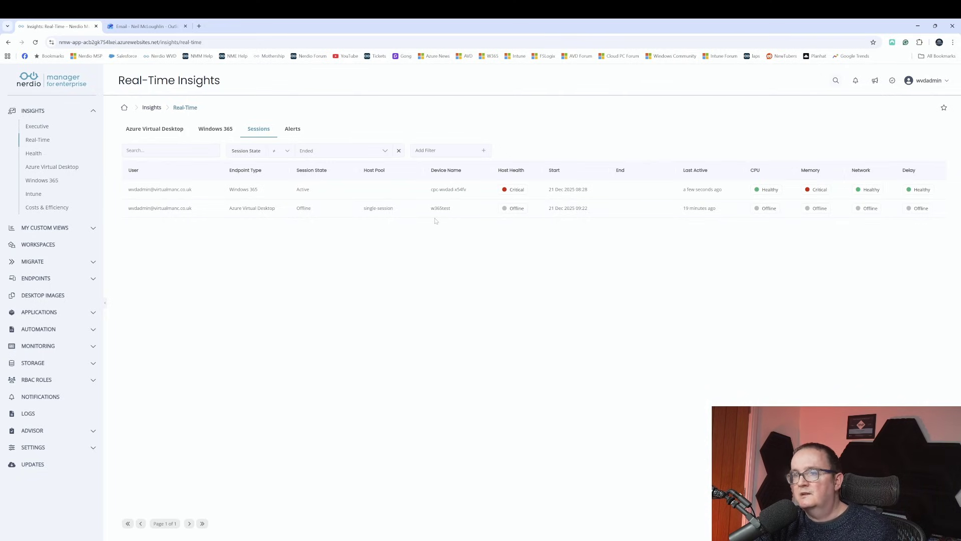
pyautogui.click(293, 129)
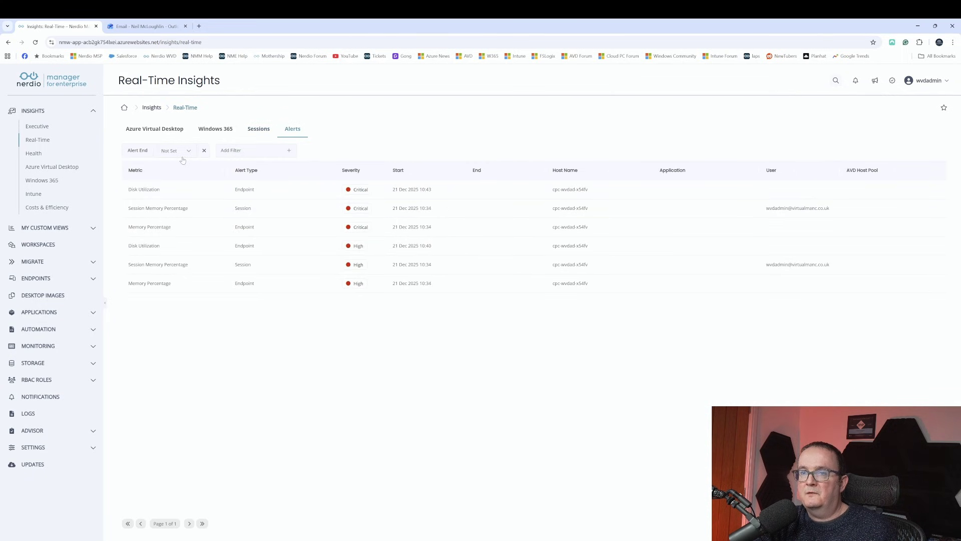
# Step: Replace the Alert End filter on the alerts list with an AVD Host Pool filter set to single-session
pyautogui.click(204, 151)
pyautogui.click(174, 154)
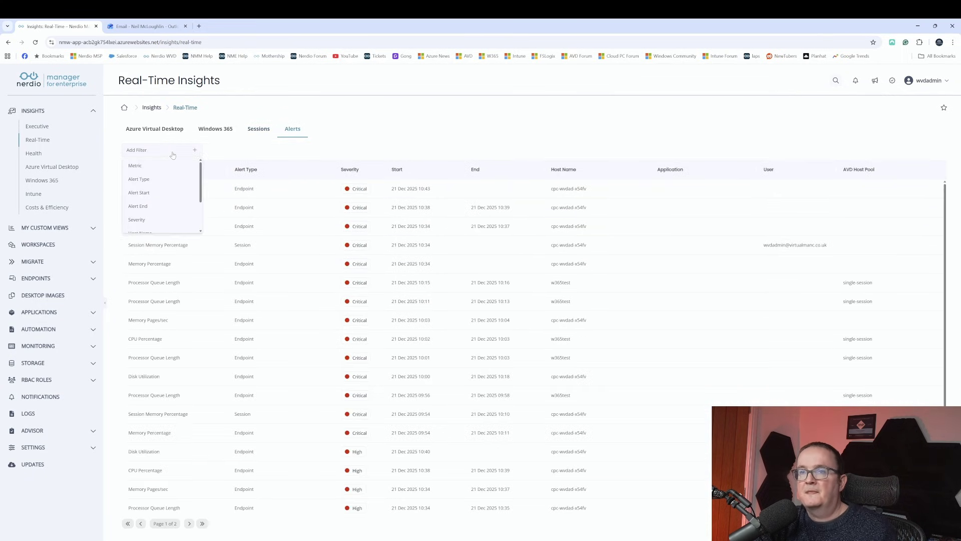
pyautogui.scroll(-3, 163, 193)
pyautogui.click(150, 225)
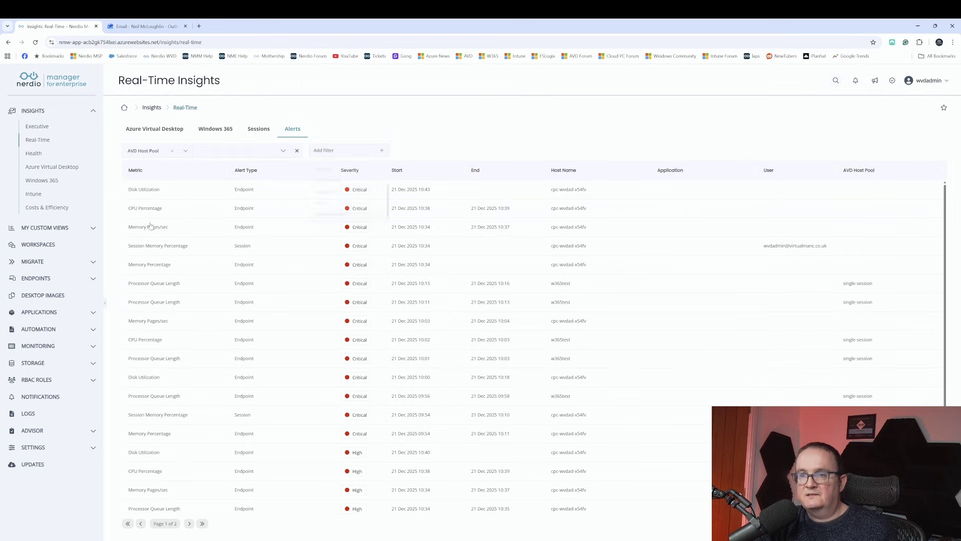
pyautogui.click(256, 154)
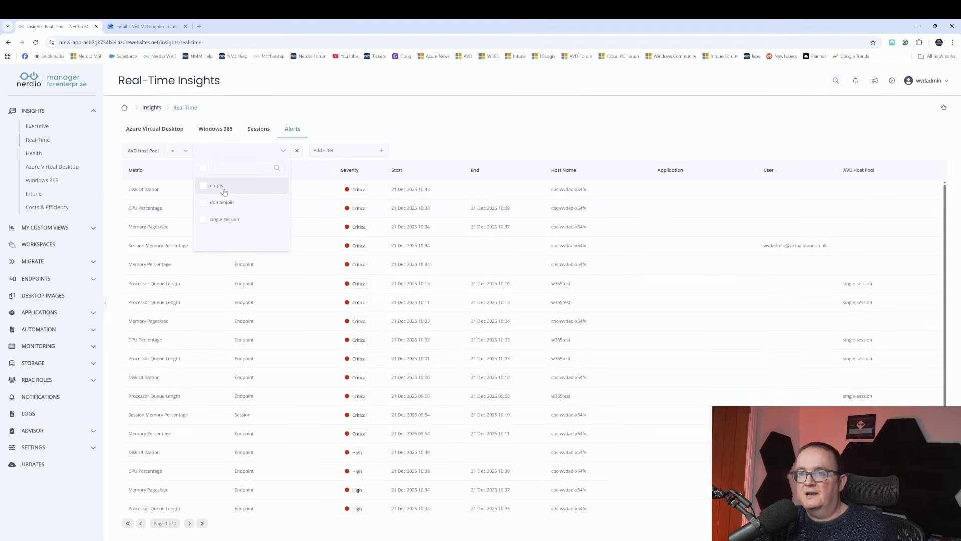
pyautogui.click(221, 218)
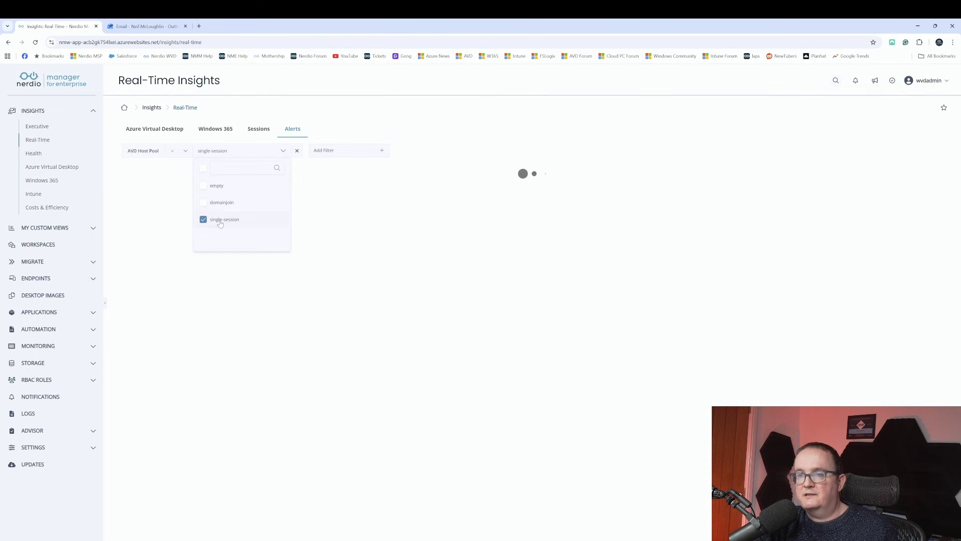
# Step: Open the host behind the High Processor Queue Length alert started at 09:56 and examine its CPU queue length at 10:02
pyautogui.click(459, 131)
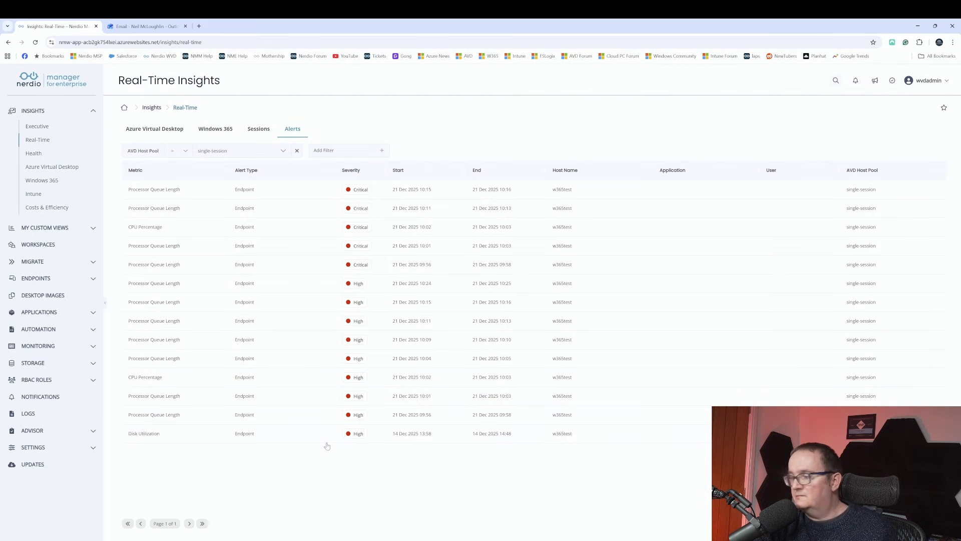
pyautogui.click(170, 415)
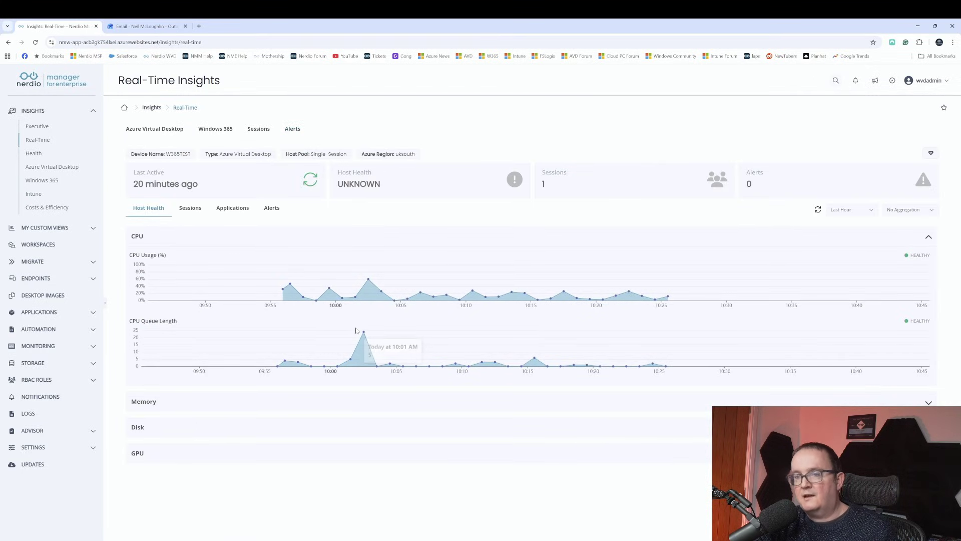
pyautogui.moveTo(365, 336)
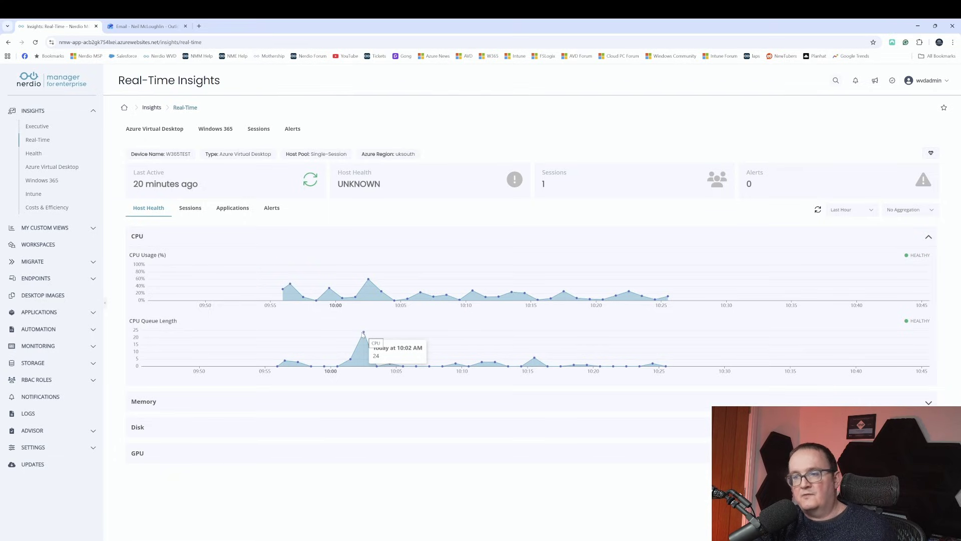
# Step: Review the host's sessions and its application CPU usage sorted by the 10:20 column, and return to the main alerts list
pyautogui.click(193, 208)
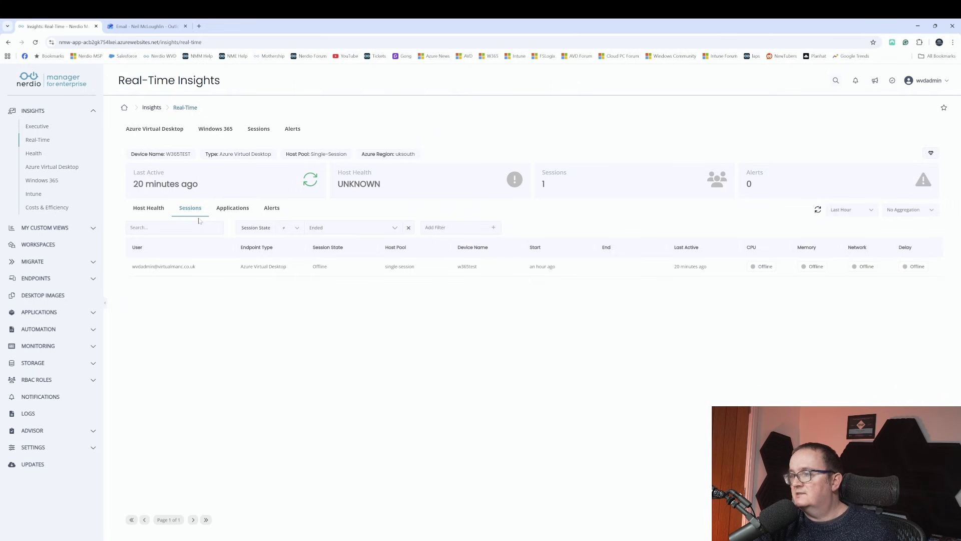
pyautogui.click(232, 208)
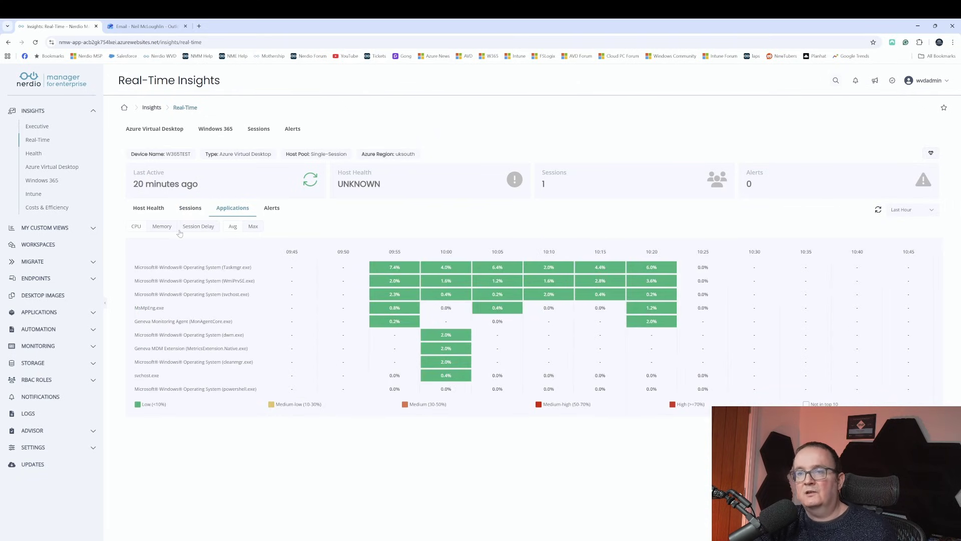
pyautogui.click(651, 256)
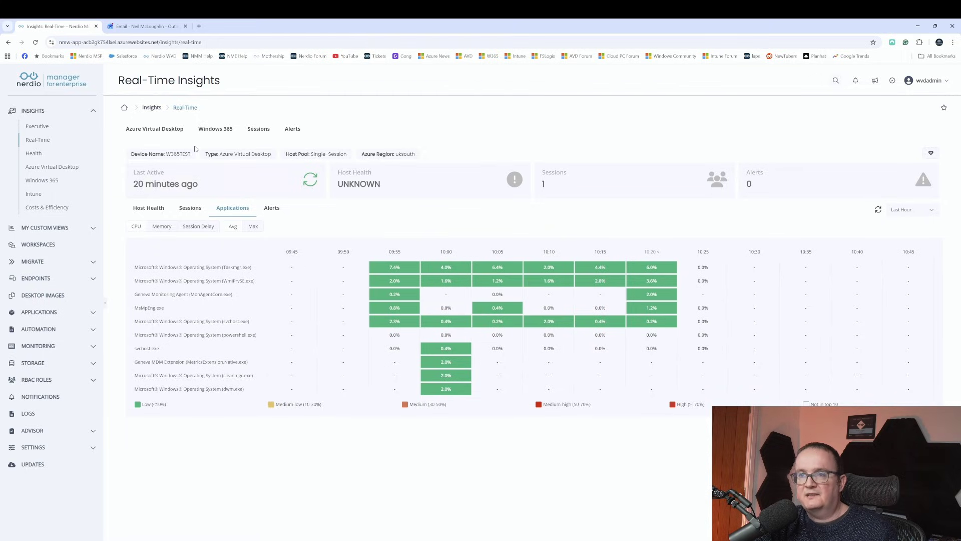
pyautogui.click(289, 130)
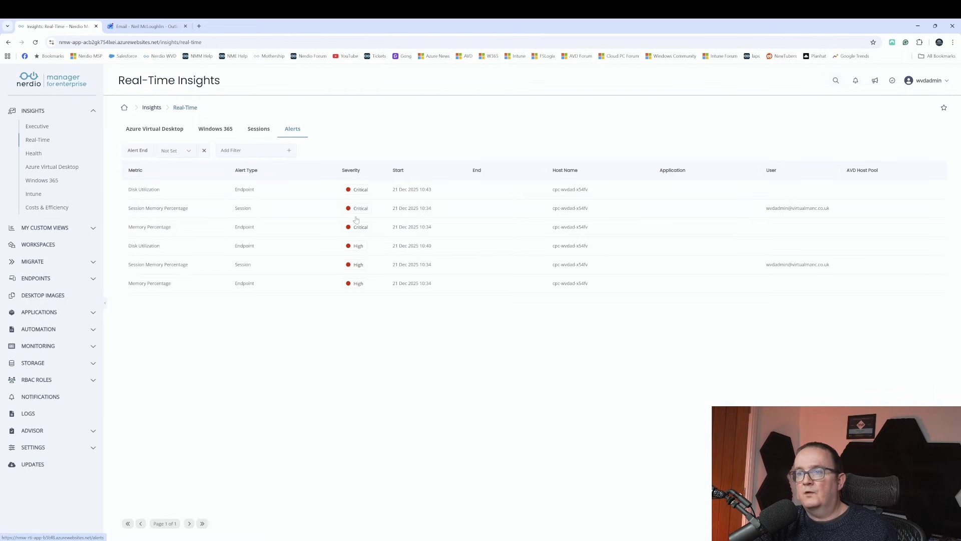